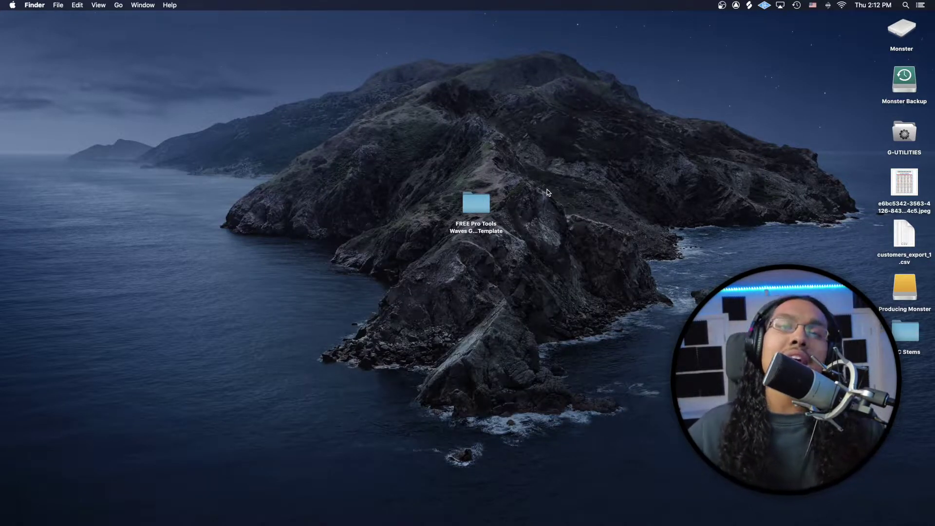
Step: Open the Waves Gold Bundle template folder and launch FREE PRESET SAMPLE (Wave Gold Bundle).ptxt
{"action": "double_click", "coordinate": [477, 203]}
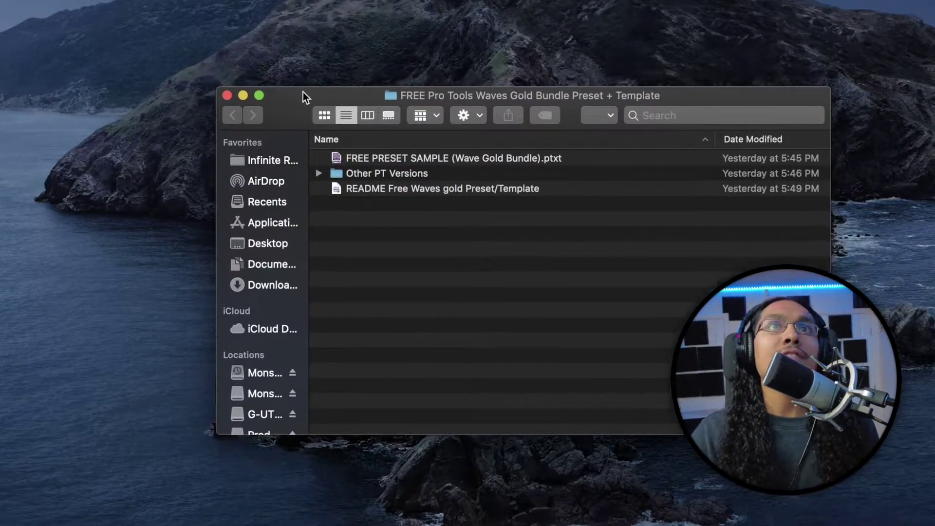
{"action": "left_click", "coordinate": [424, 158]}
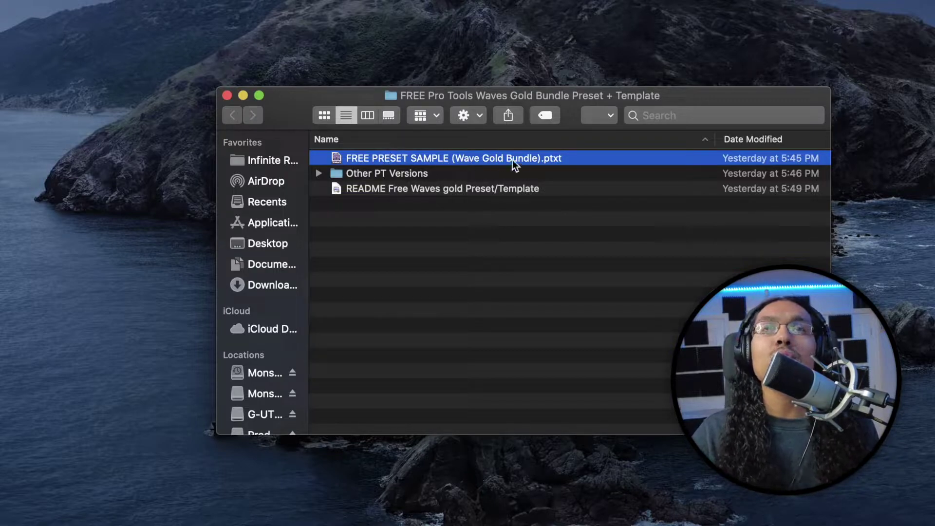
{"action": "left_click", "coordinate": [365, 175]}
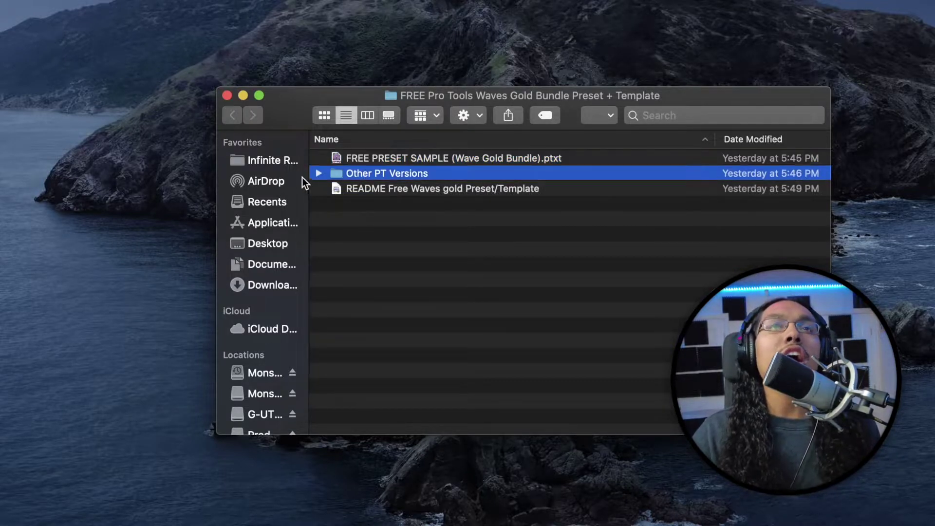
{"action": "left_click", "coordinate": [319, 174]}
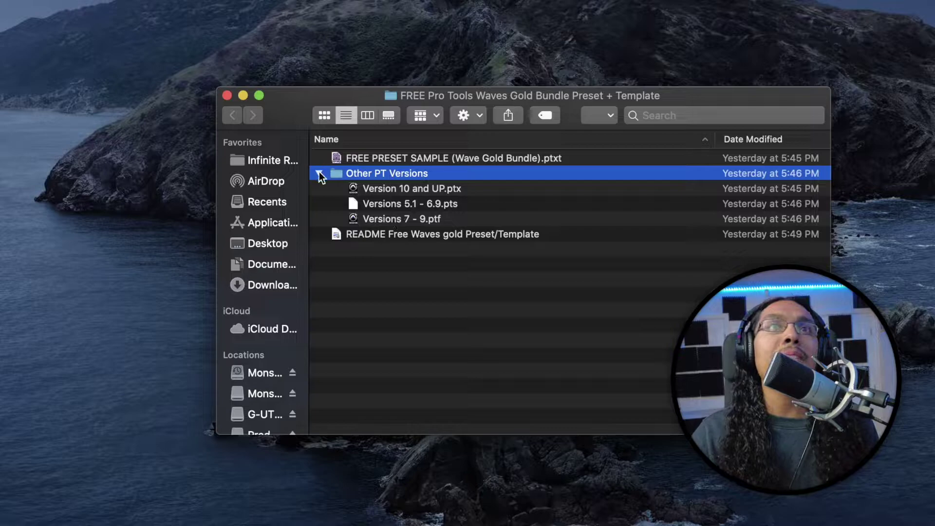
{"action": "left_click", "coordinate": [319, 173]}
{"action": "left_click", "coordinate": [409, 187]}
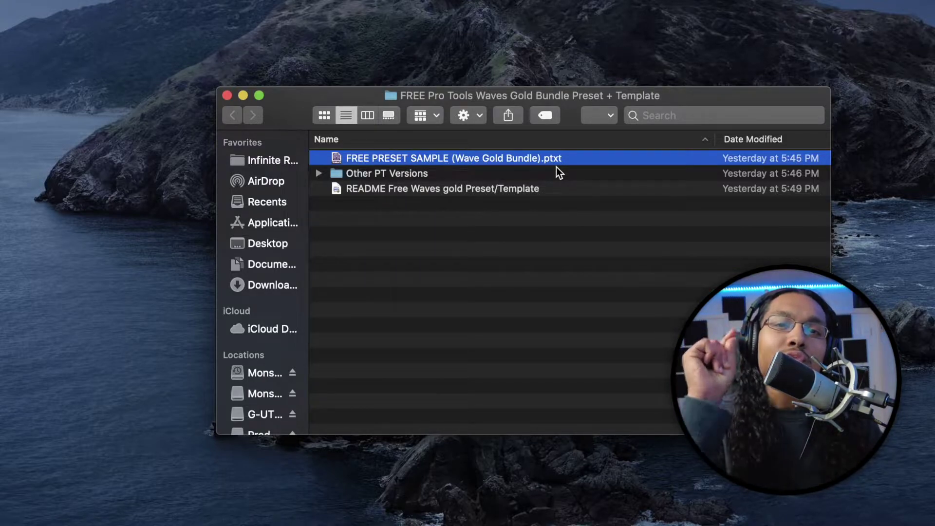
{"action": "double_click", "coordinate": [389, 157]}
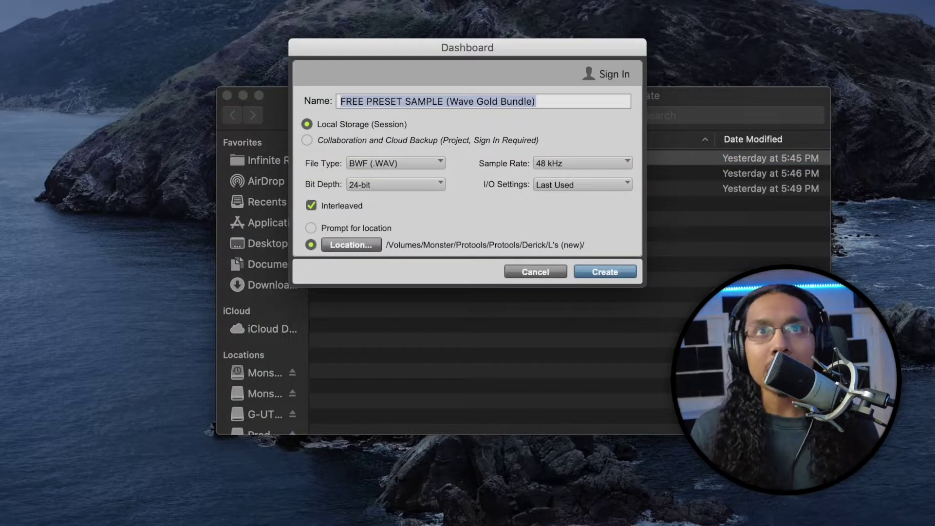
Step: Name the session 'Song 1', store it in a new Desktop folder 'Song 1', and create it
{"action": "left_click_drag", "start_coordinate": [563, 101], "coordinate": [282, 104]}
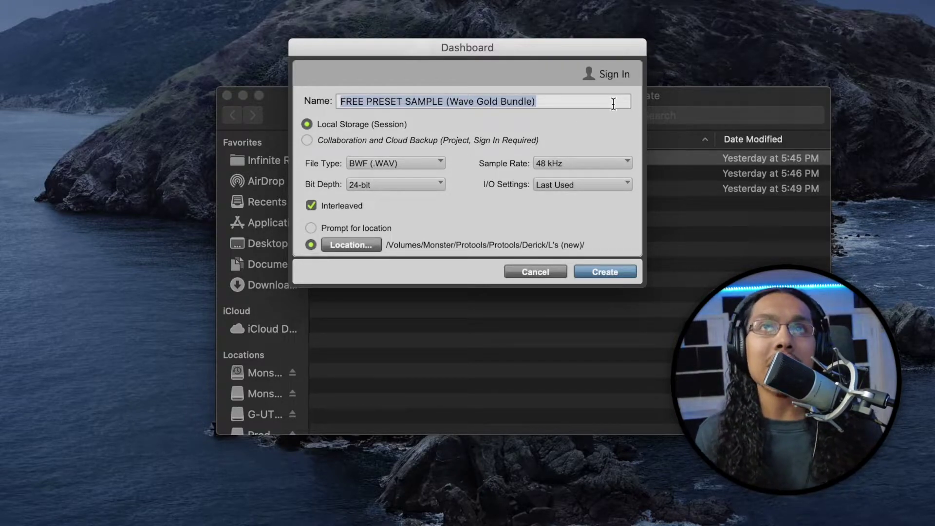
{"action": "type", "text": "S"}
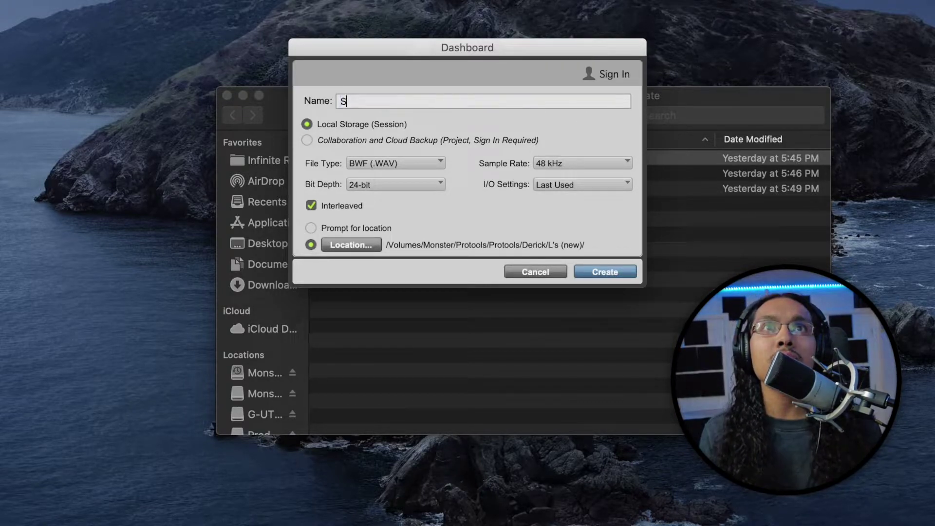
{"action": "type", "text": "ong 1"}
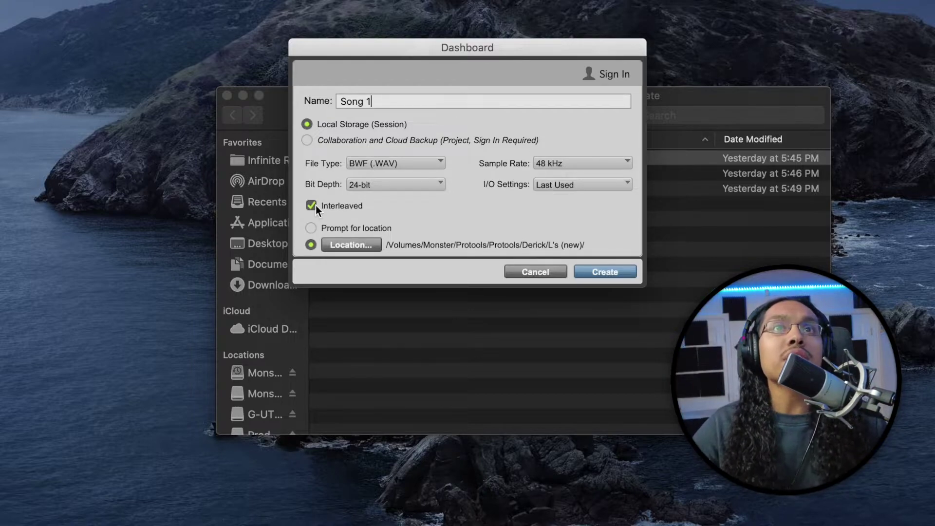
{"action": "left_click", "coordinate": [364, 245]}
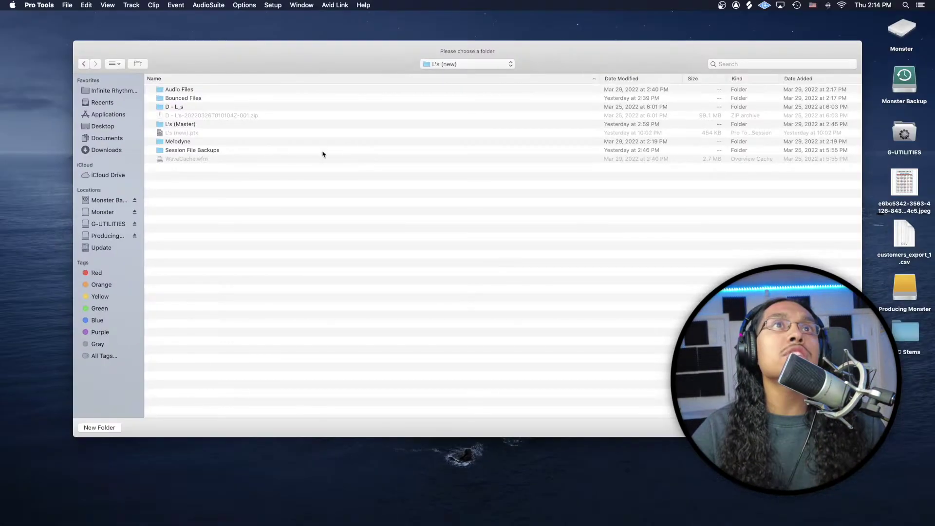
{"action": "left_click", "coordinate": [102, 102]}
{"action": "left_click", "coordinate": [102, 126]}
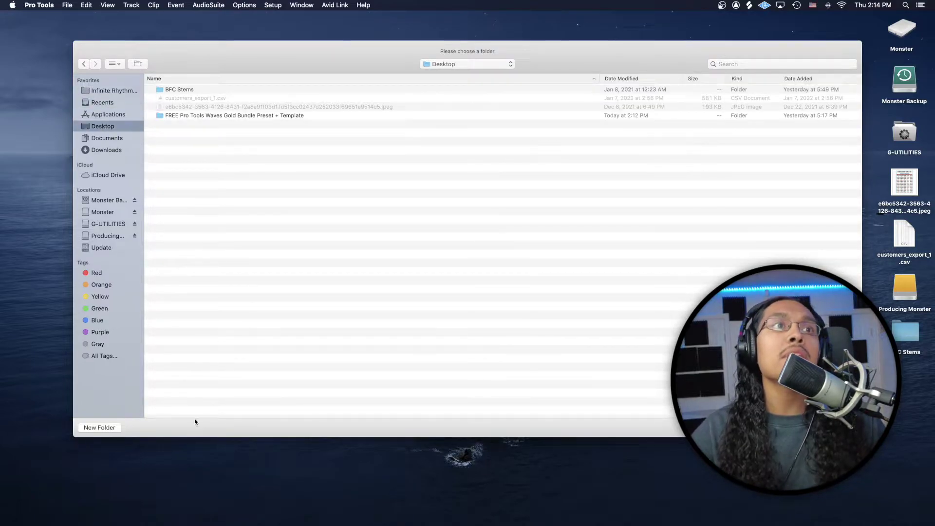
{"action": "left_click", "coordinate": [100, 427]}
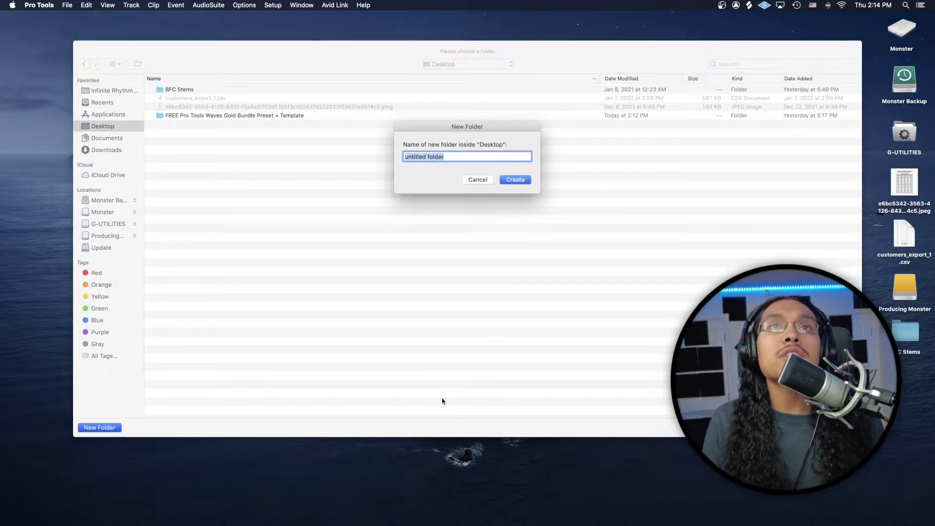
{"action": "type", "text": "Song 1"}
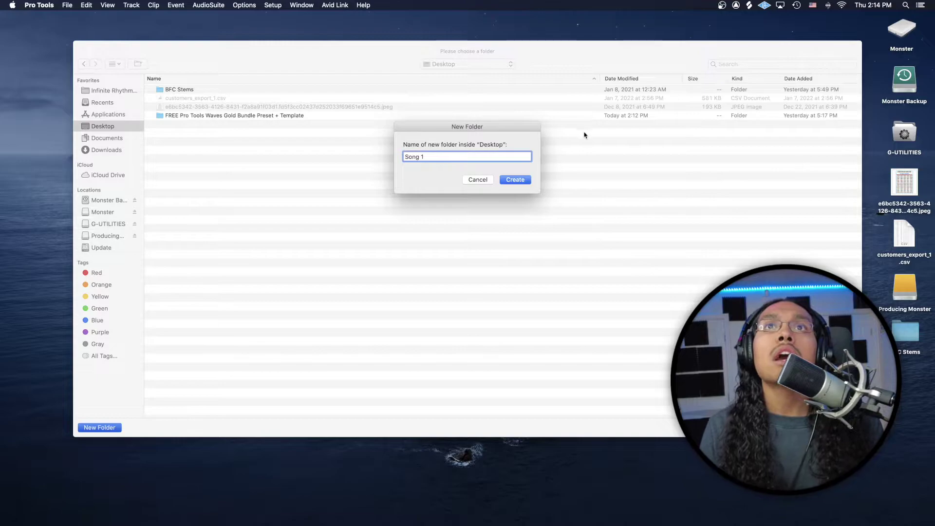
{"action": "left_click", "coordinate": [515, 180]}
{"action": "key", "text": "Return"}
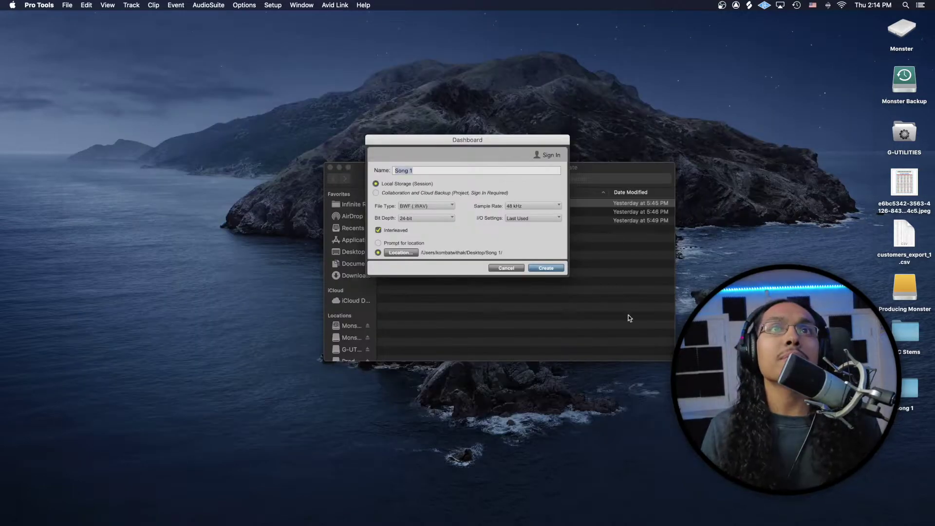
{"action": "left_click", "coordinate": [546, 268]}
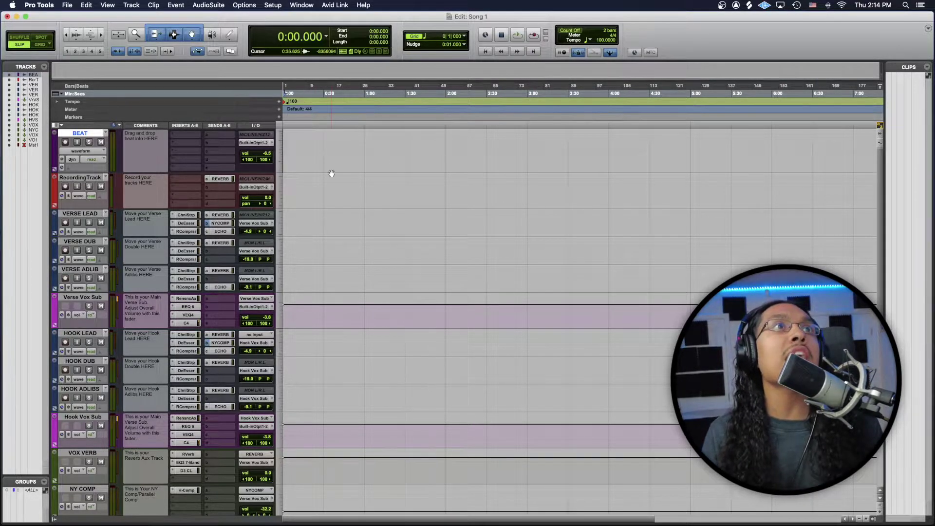
{"action": "scroll", "coordinate": [331, 174], "scroll_direction": "down", "scroll_amount": 3}
{"action": "scroll", "coordinate": [293, 195], "scroll_direction": "up", "scroll_amount": 3}
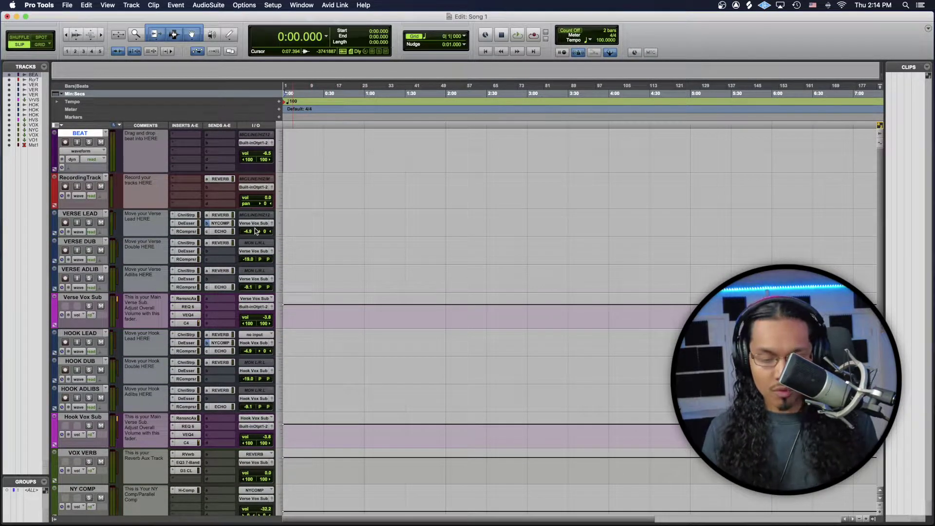
{"action": "key", "text": "super+equal"}
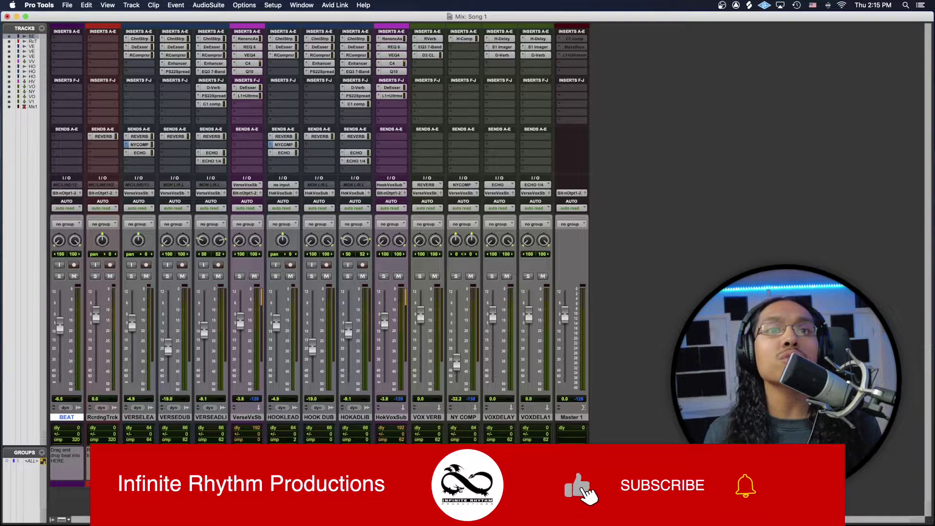
{"action": "key", "text": "super+equal"}
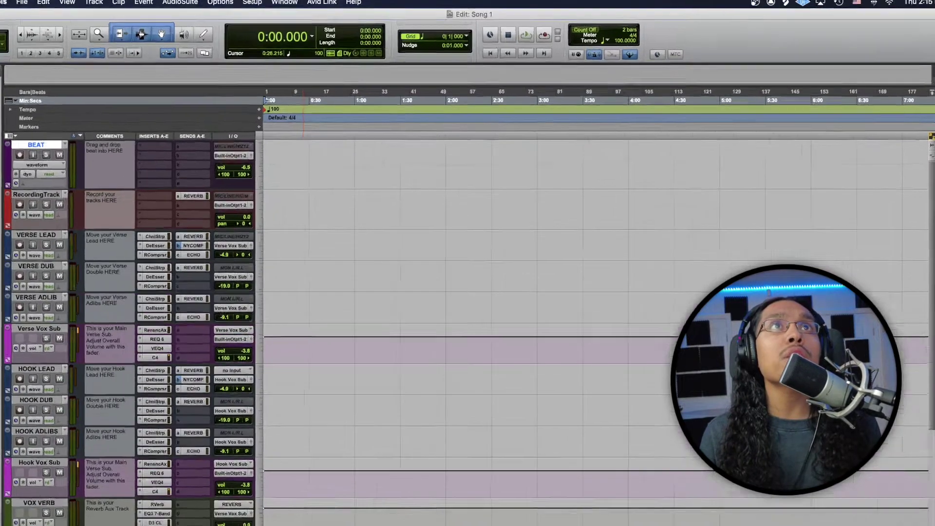
{"action": "left_click", "coordinate": [271, 5]}
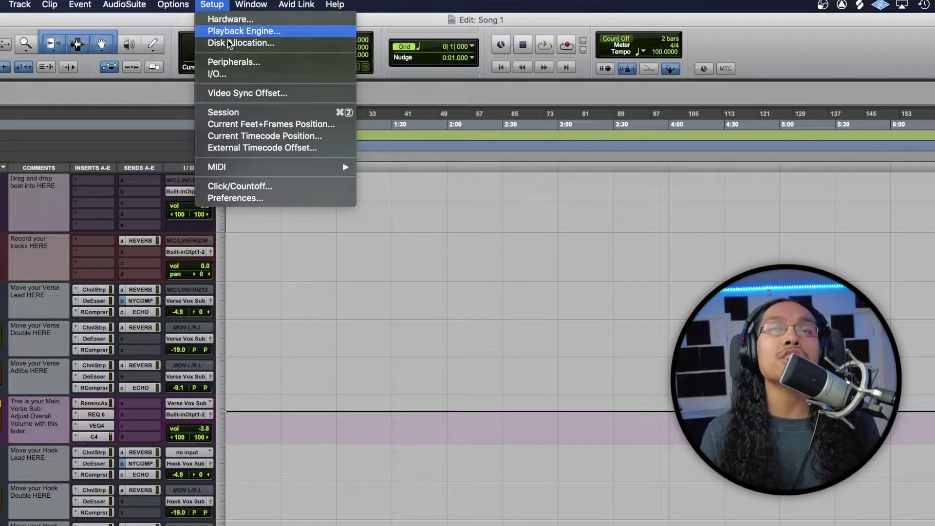
{"action": "left_click", "coordinate": [229, 32]}
{"action": "left_click", "coordinate": [470, 195]}
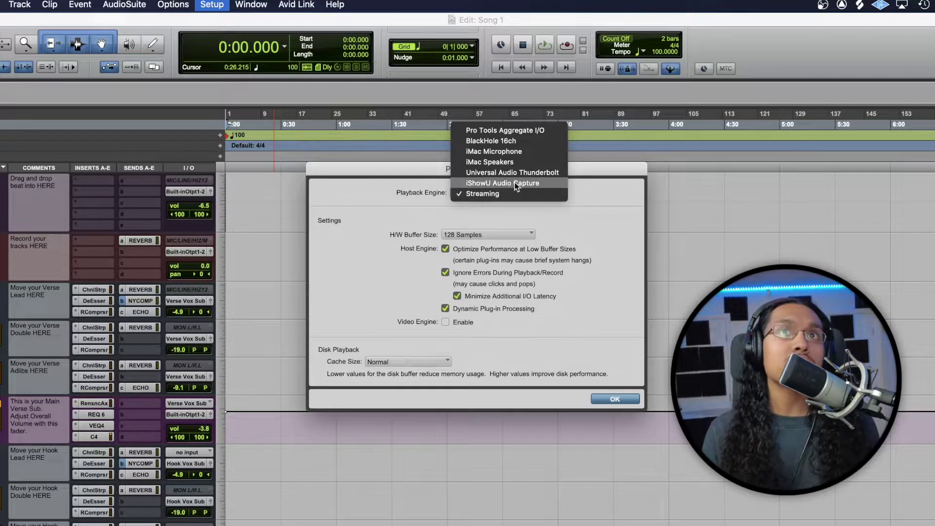
{"action": "left_click", "coordinate": [482, 194]}
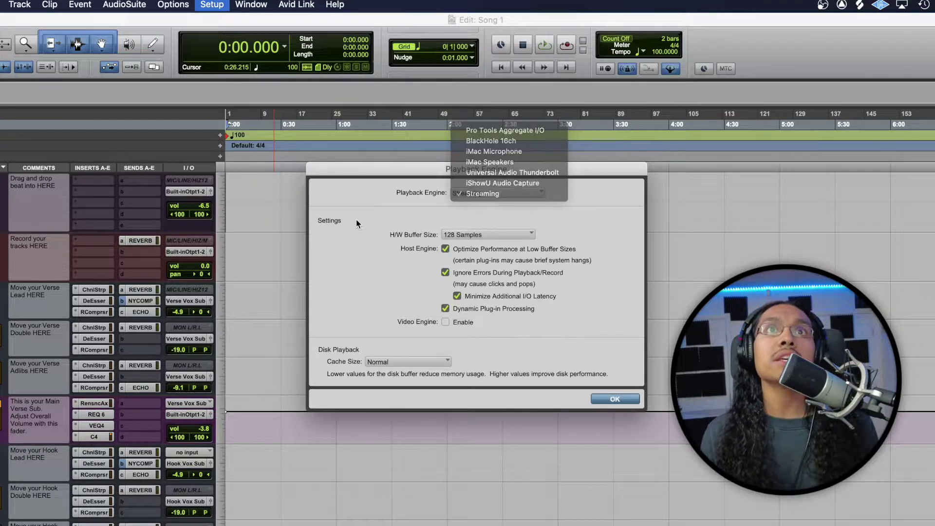
{"action": "left_click", "coordinate": [517, 235]}
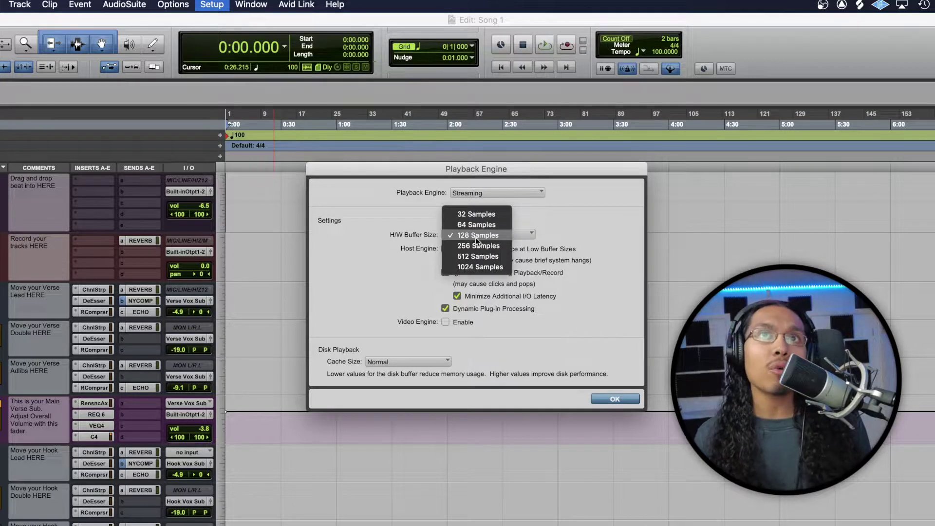
{"action": "left_click", "coordinate": [608, 236]}
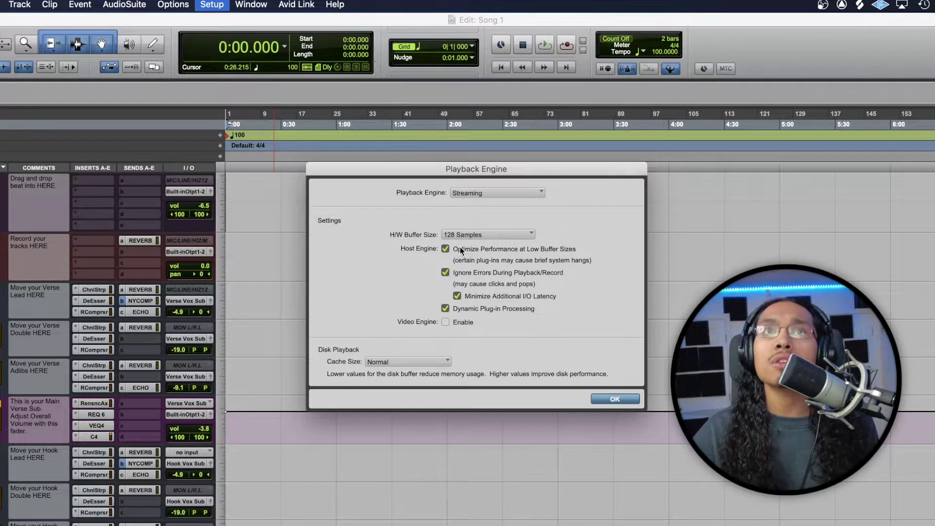
{"action": "left_click", "coordinate": [627, 399]}
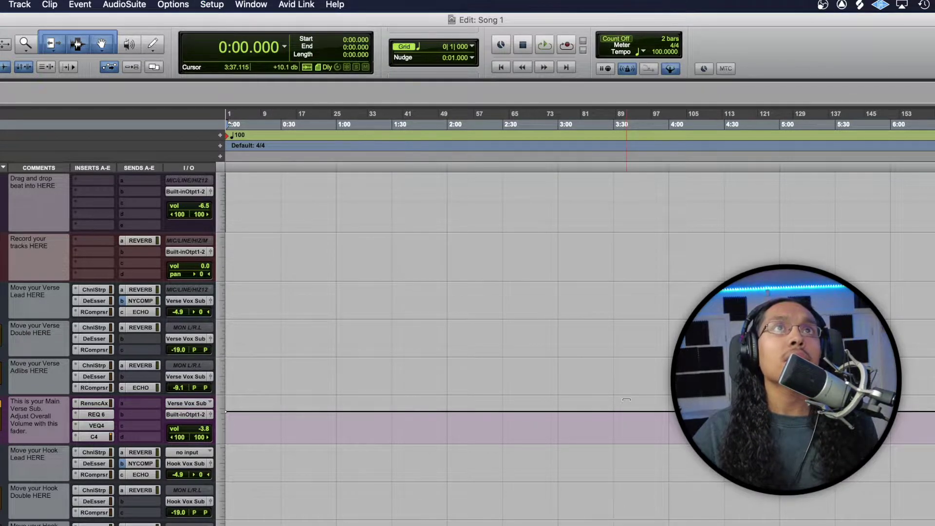
Step: Review the track outputs in I/O Setup, then switch to the Mix window
{"action": "left_click", "coordinate": [213, 4]}
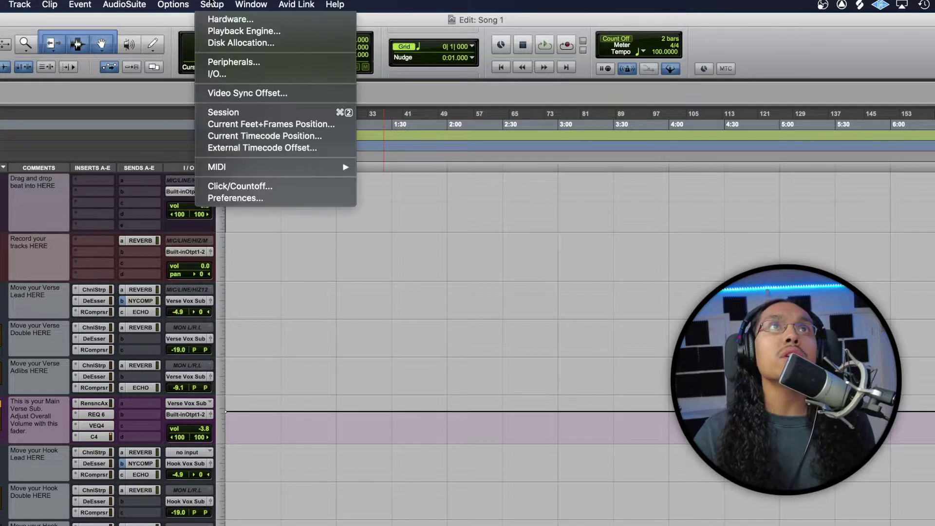
{"action": "left_click", "coordinate": [231, 75]}
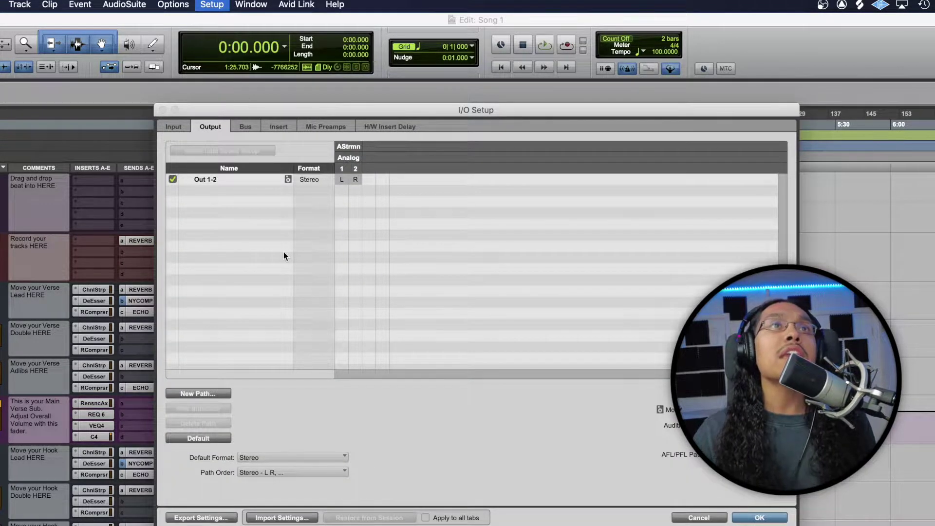
{"action": "left_click_drag", "start_coordinate": [284, 109], "coordinate": [453, 95]}
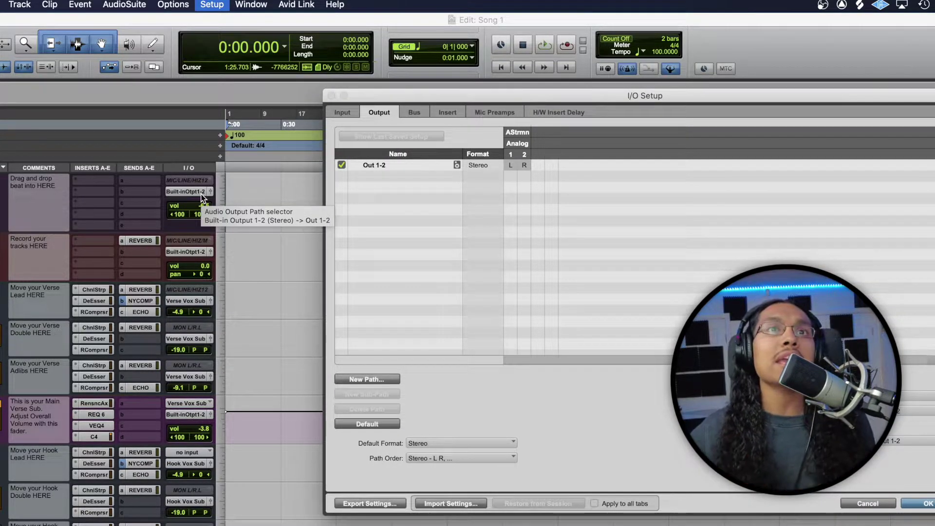
{"action": "scroll", "coordinate": [202, 198], "scroll_direction": "right", "scroll_amount": 10}
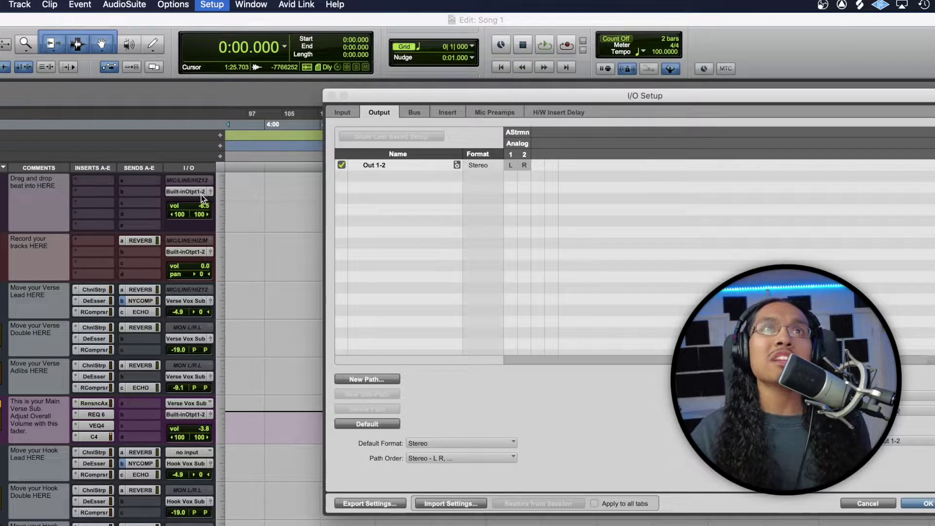
{"action": "left_click", "coordinate": [927, 505]}
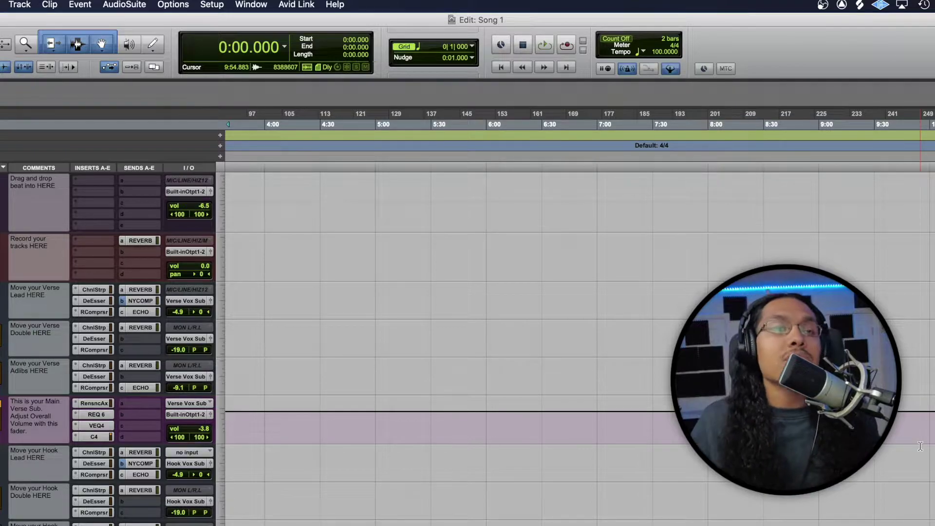
{"action": "key", "text": "super+equal"}
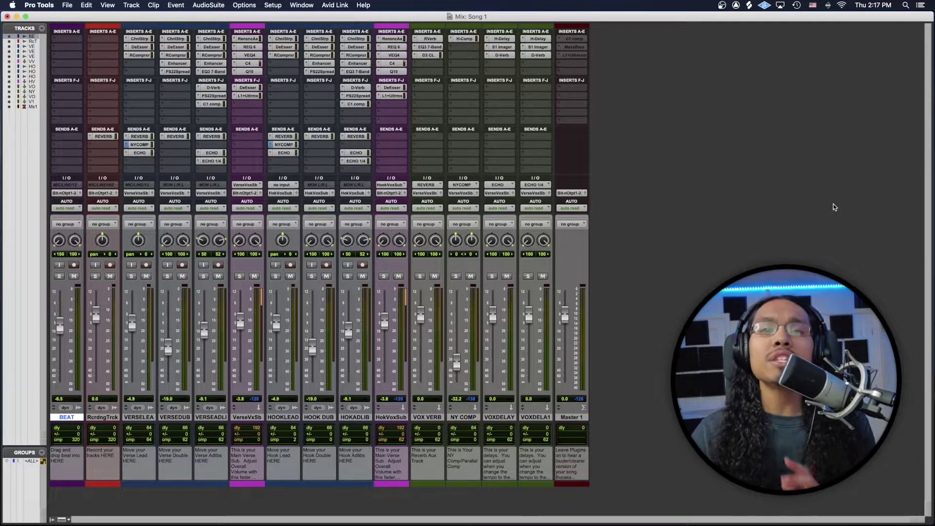
Step: Toggle the Master track's C1 comp insert between active and inactive
{"action": "right_click", "coordinate": [580, 42]}
{"action": "left_click", "coordinate": [585, 51]}
{"action": "right_click", "coordinate": [582, 48]}
{"action": "left_click", "coordinate": [588, 49]}
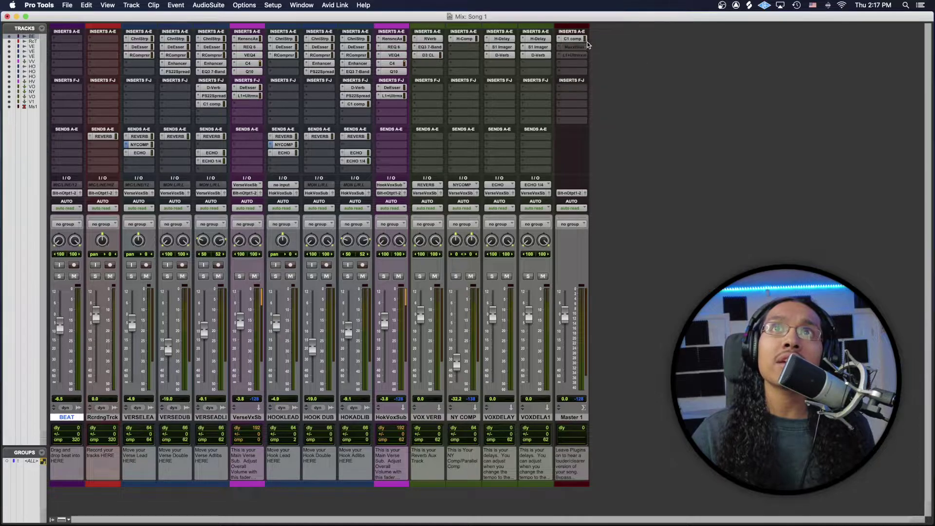
{"action": "right_click", "coordinate": [579, 44]}
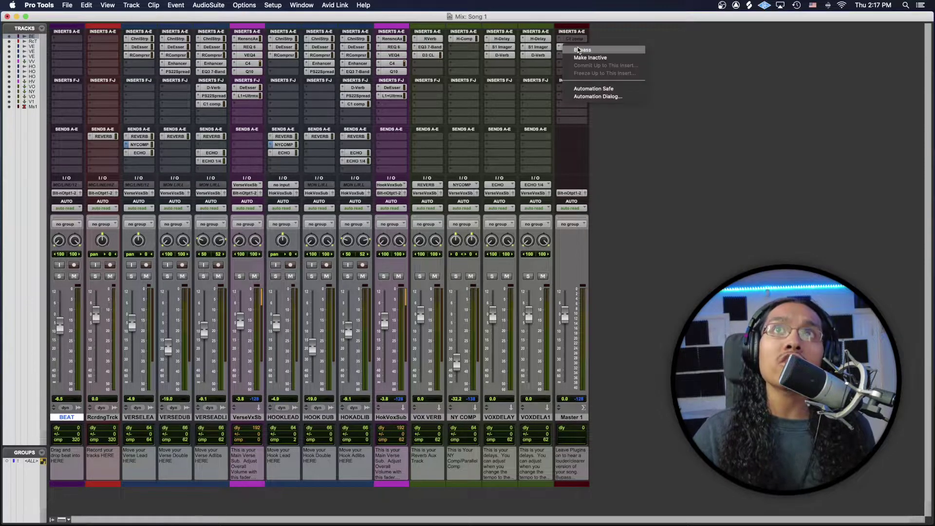
{"action": "left_click", "coordinate": [590, 58]}
Step: Make the Master track's plugins active again and return to the Edit window
{"action": "right_click", "coordinate": [575, 53]}
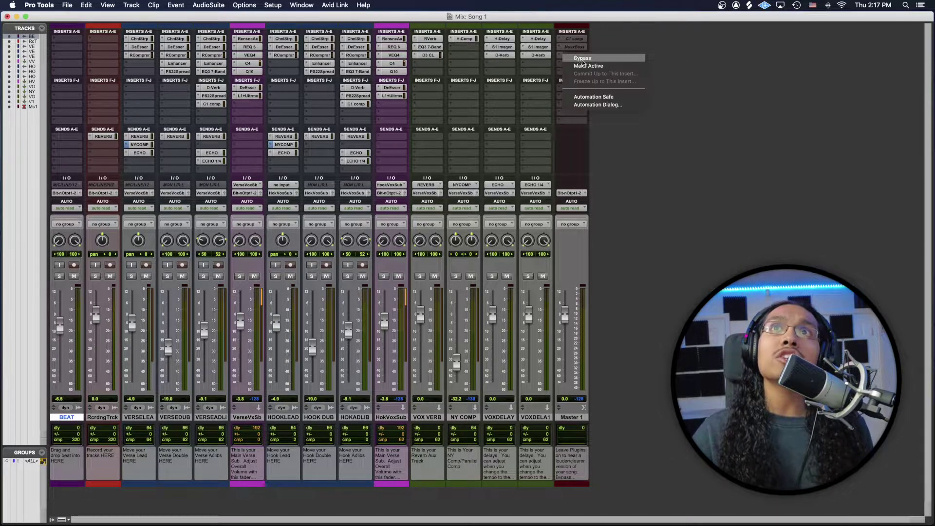
{"action": "left_click", "coordinate": [590, 68]}
{"action": "right_click", "coordinate": [563, 54]}
{"action": "left_click", "coordinate": [589, 67]}
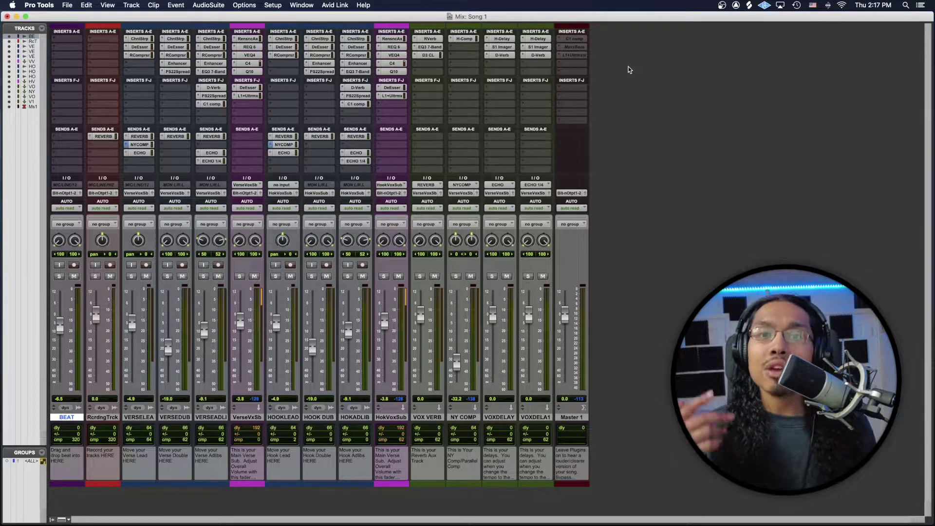
{"action": "key", "text": "super+equal"}
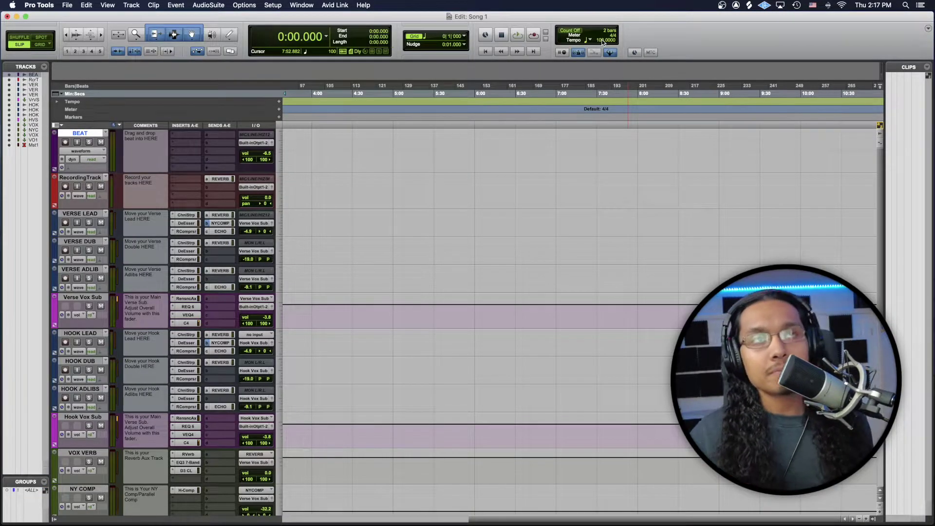
{"action": "key", "text": "super+Tab"}
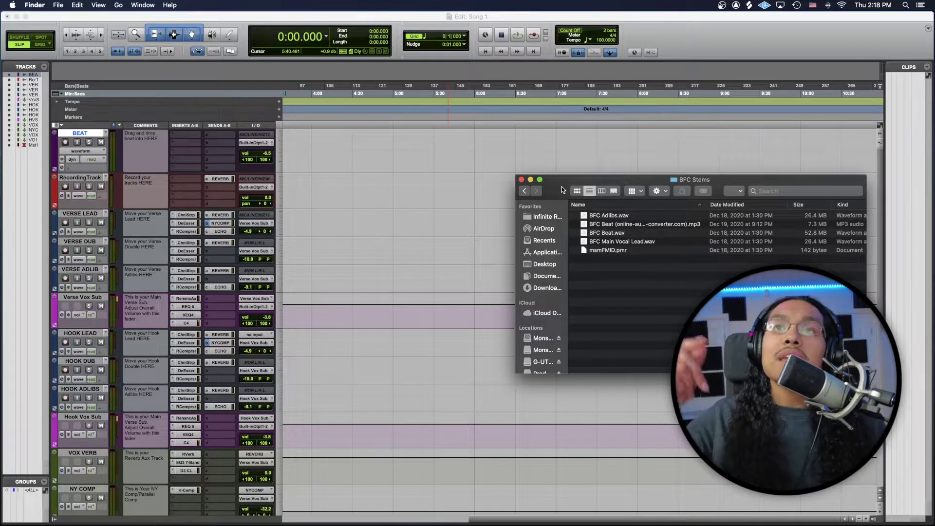
Step: Drag BFC Beat.wav from the BFC Stems window into the Song 1 Edit window
{"action": "left_click_drag", "start_coordinate": [563, 188], "coordinate": [618, 191]}
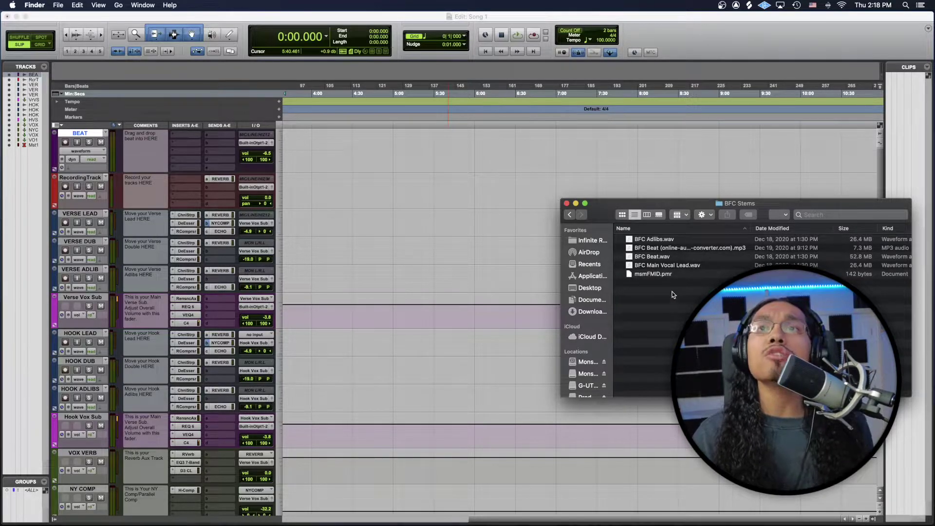
{"action": "left_click", "coordinate": [671, 257]}
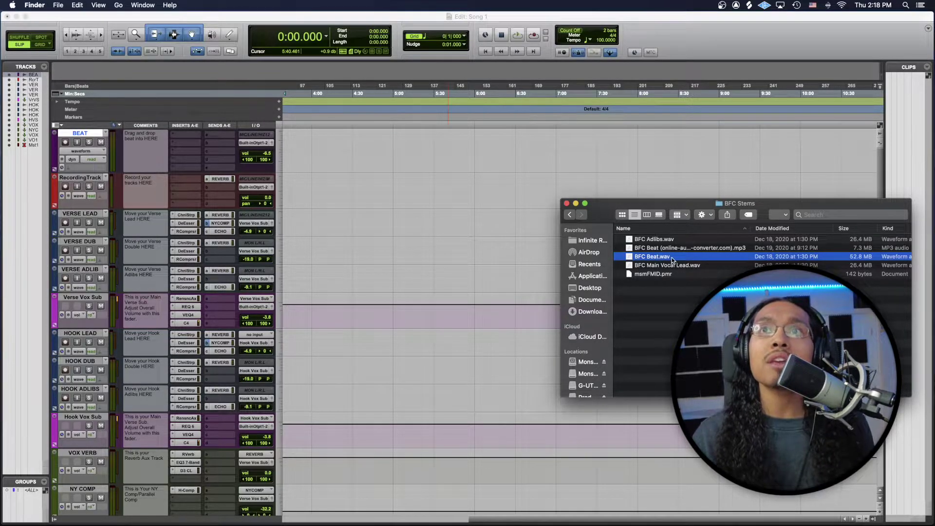
{"action": "left_click_drag", "start_coordinate": [673, 258], "coordinate": [316, 155]}
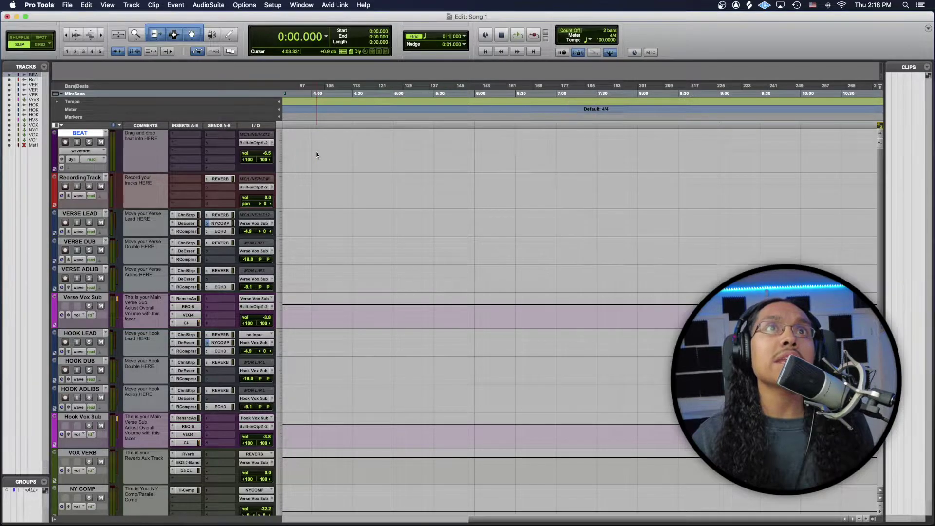
Step: Position the BFC Beat clip on the BEAT track starting at 0:00
{"action": "left_click_drag", "start_coordinate": [423, 170], "coordinate": [359, 159]}
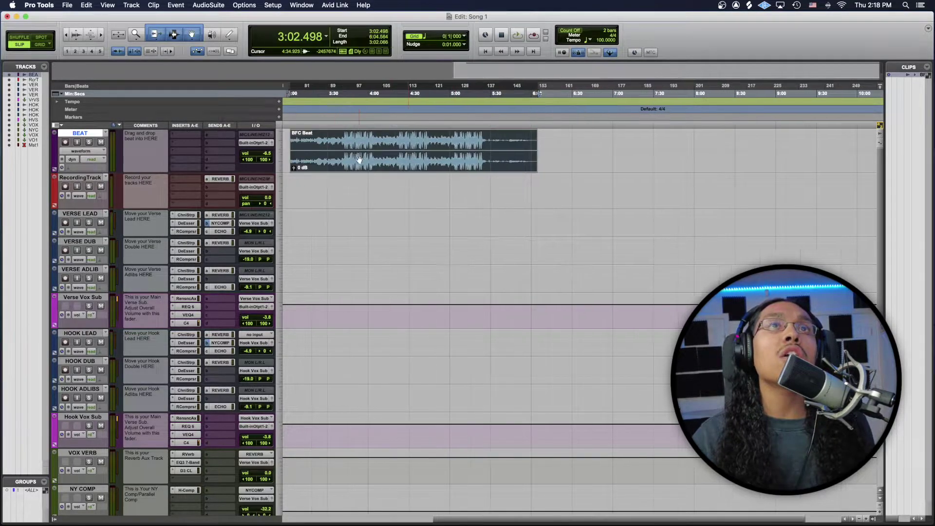
{"action": "scroll", "coordinate": [658, 166], "scroll_direction": "left", "scroll_amount": 5}
{"action": "left_click_drag", "start_coordinate": [658, 166], "coordinate": [397, 170]}
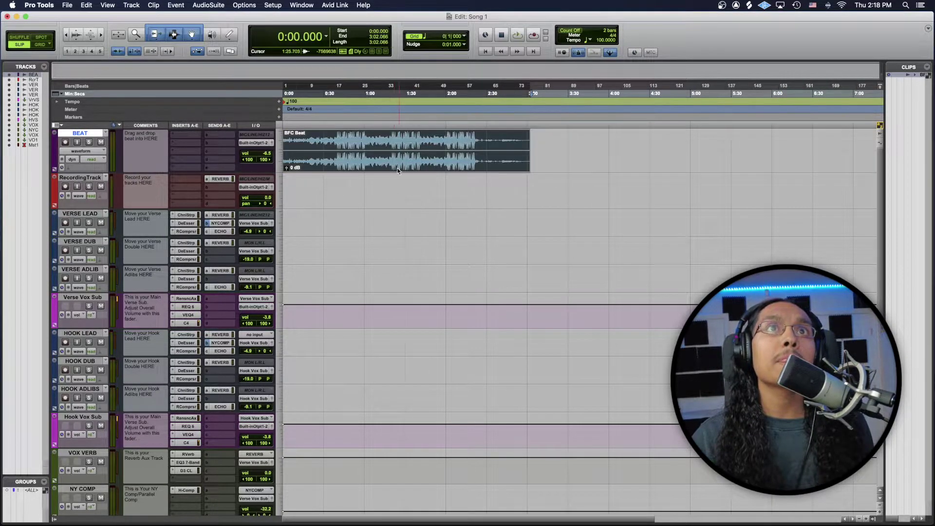
Step: Play the beat from 0:37.642 and stop it
{"action": "left_click", "coordinate": [335, 93]}
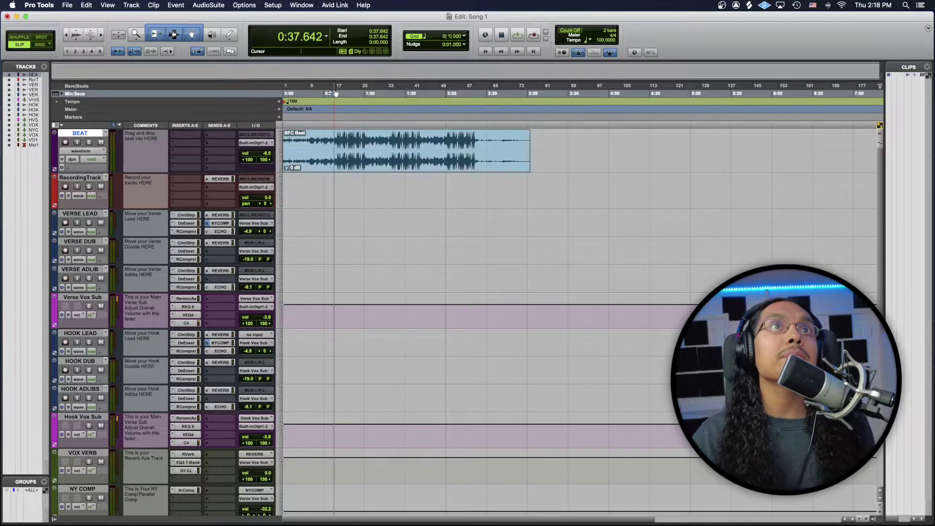
{"action": "key", "text": "space"}
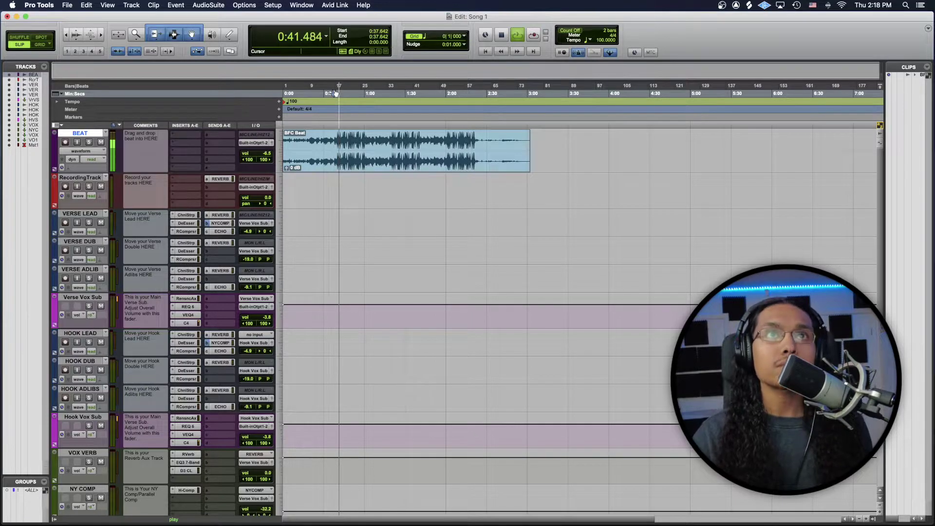
{"action": "key", "text": "space"}
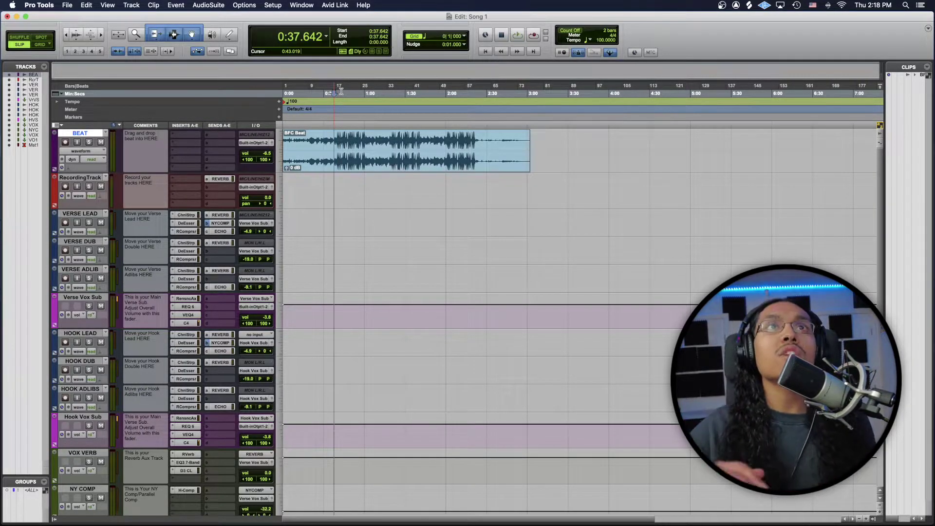
{"action": "scroll", "coordinate": [553, 244], "scroll_direction": "right", "scroll_amount": 10}
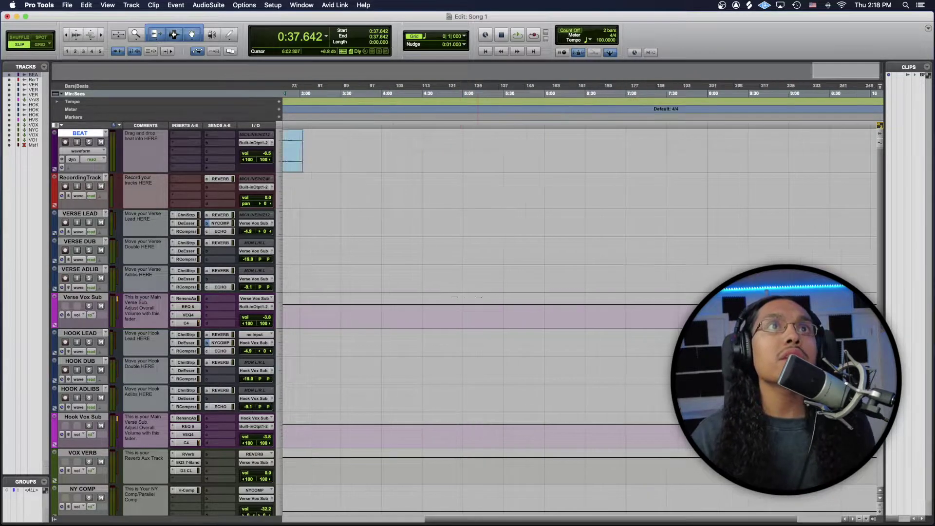
{"action": "scroll", "coordinate": [580, 293], "scroll_direction": "left", "scroll_amount": 10}
Step: Drop BFC Main Vocal Lead.wav onto RecordingTrack at 0:00 under the beat
{"action": "left_click", "coordinate": [138, 509]}
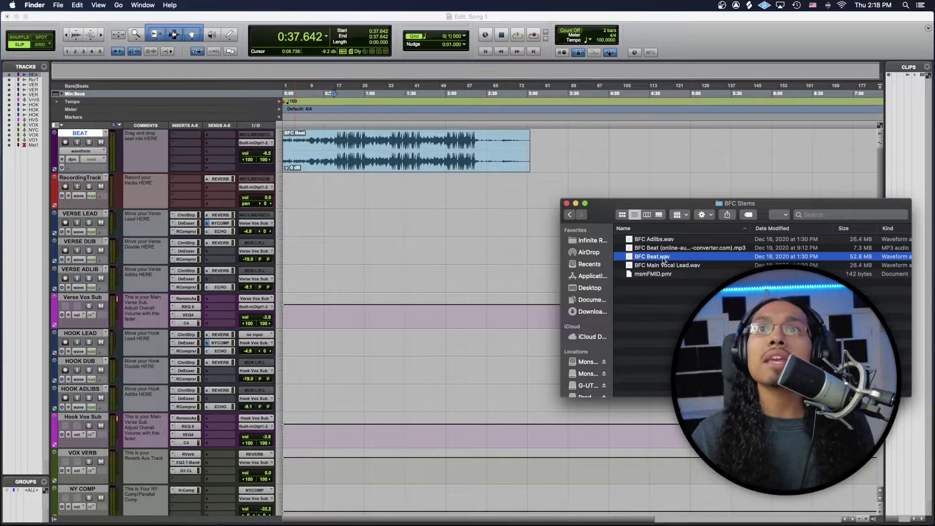
{"action": "left_click_drag", "start_coordinate": [664, 265], "coordinate": [339, 192]}
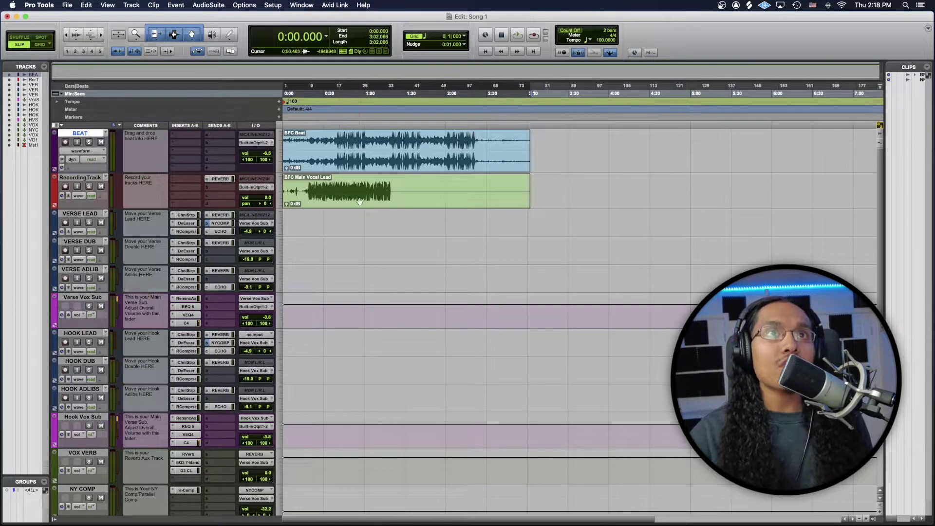
{"action": "left_click", "coordinate": [336, 190]}
{"action": "left_click_drag", "start_coordinate": [306, 189], "coordinate": [388, 188]}
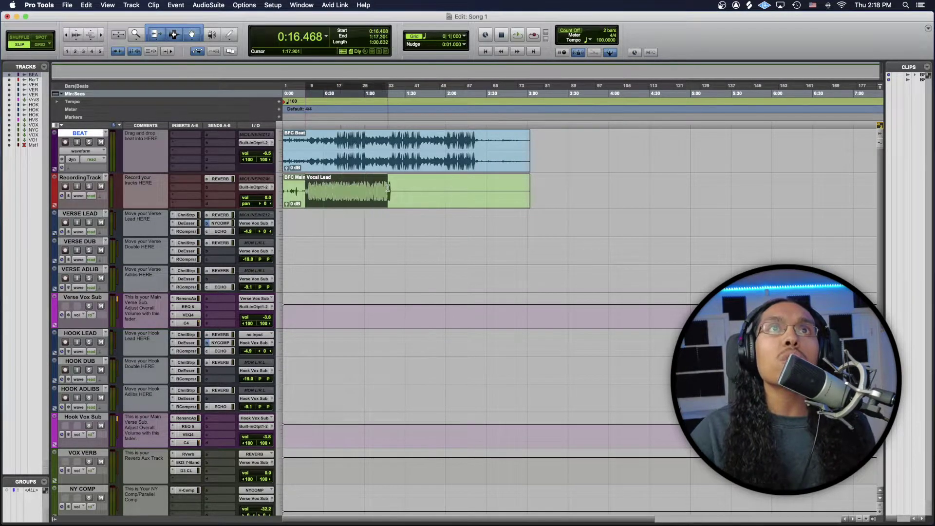
{"action": "left_click", "coordinate": [383, 230]}
Step: Play the beat and vocal together from 0:35.289, then stop
{"action": "left_click", "coordinate": [331, 93]}
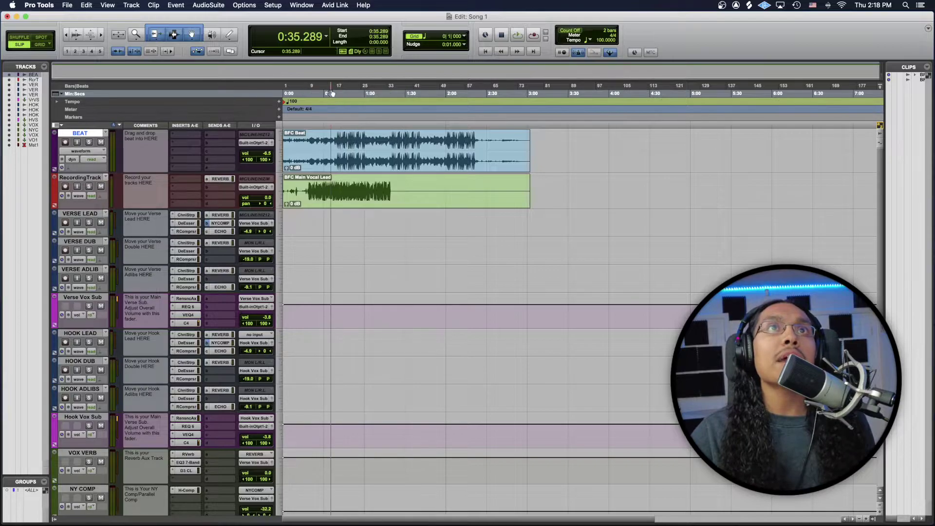
{"action": "key", "text": "space"}
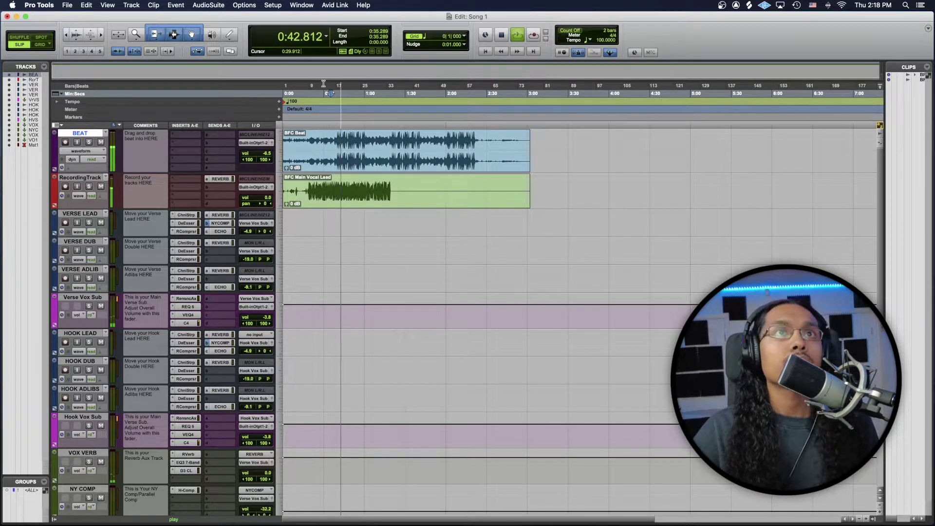
{"action": "key", "text": "space"}
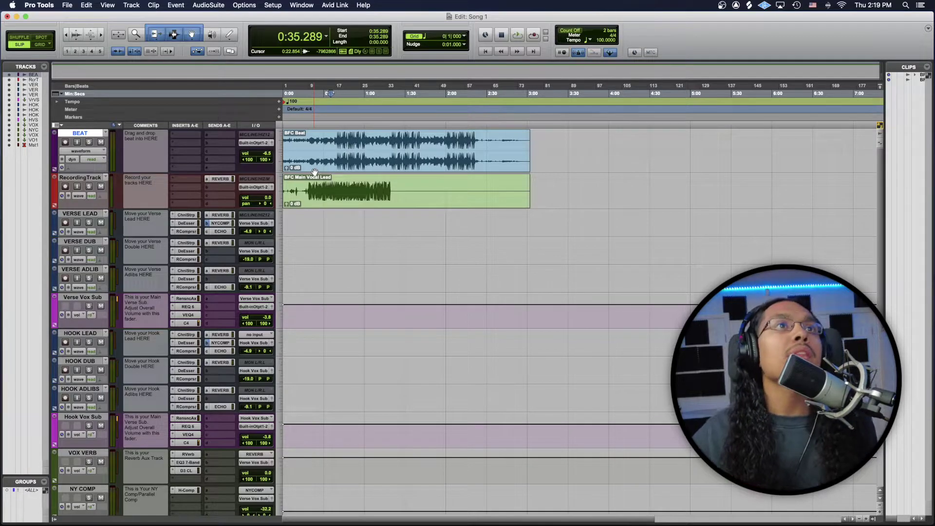
Step: Move the vocal clip onto VERSE LEAD and play it with the beat from 0:34.617
{"action": "left_click_drag", "start_coordinate": [328, 202], "coordinate": [325, 220]}
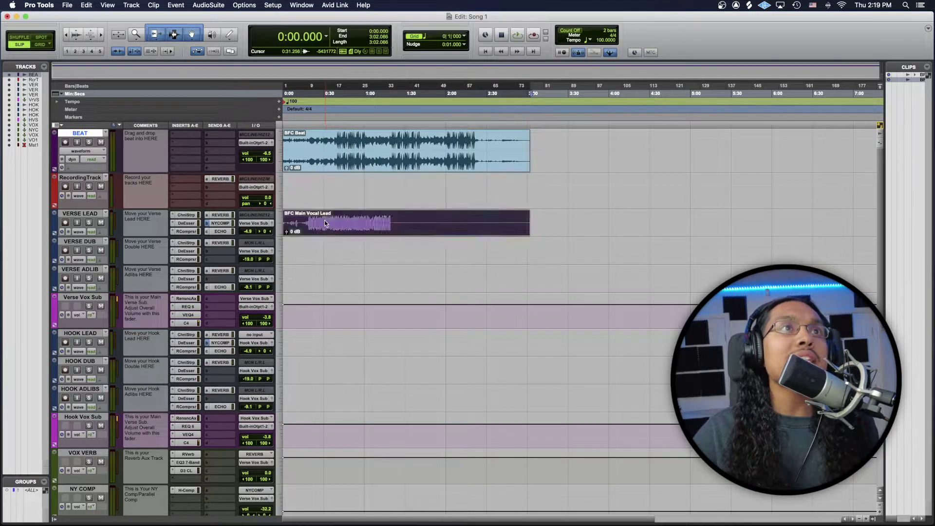
{"action": "left_click", "coordinate": [330, 92]}
{"action": "key", "text": "space"}
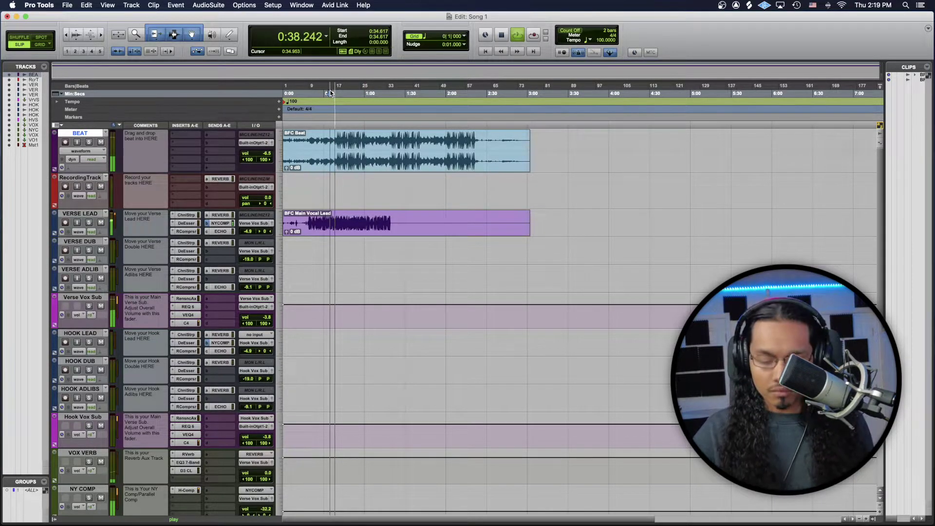
{"action": "key", "text": "super+equal"}
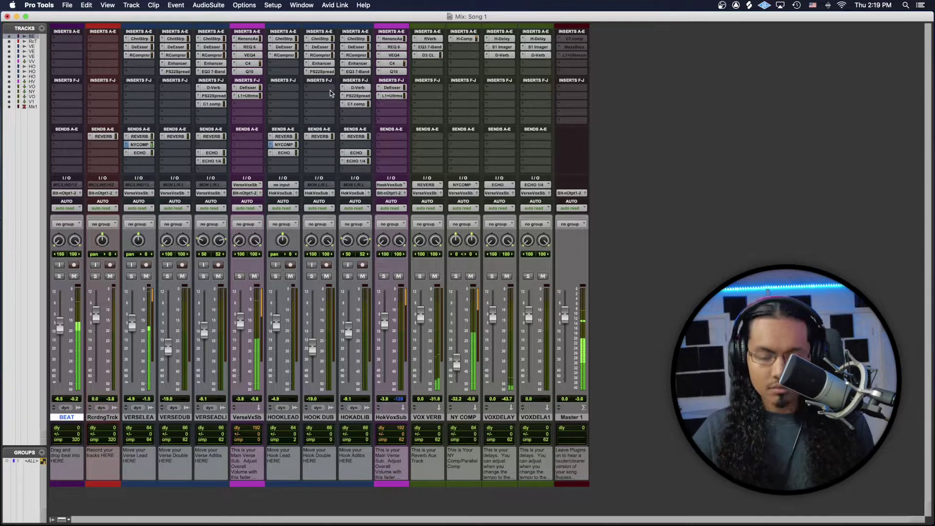
{"action": "key", "text": "super+equal"}
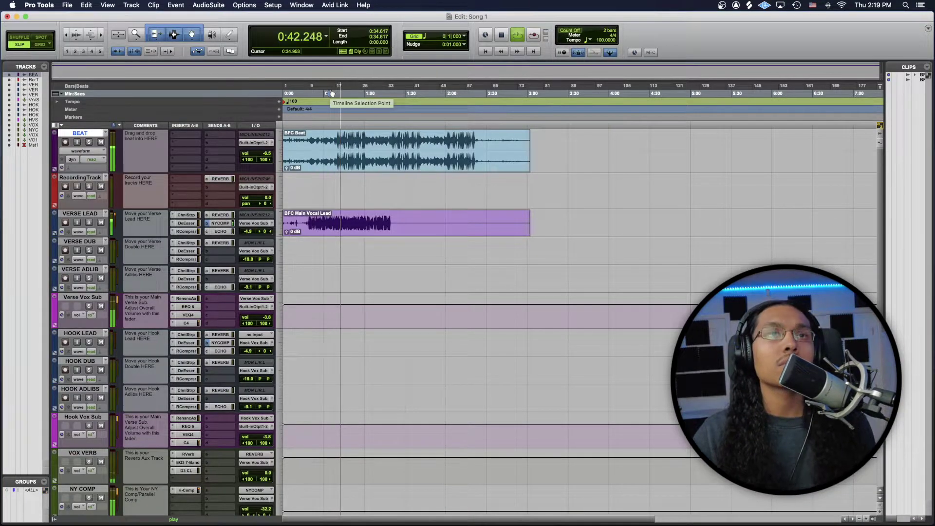
{"action": "key", "text": "space"}
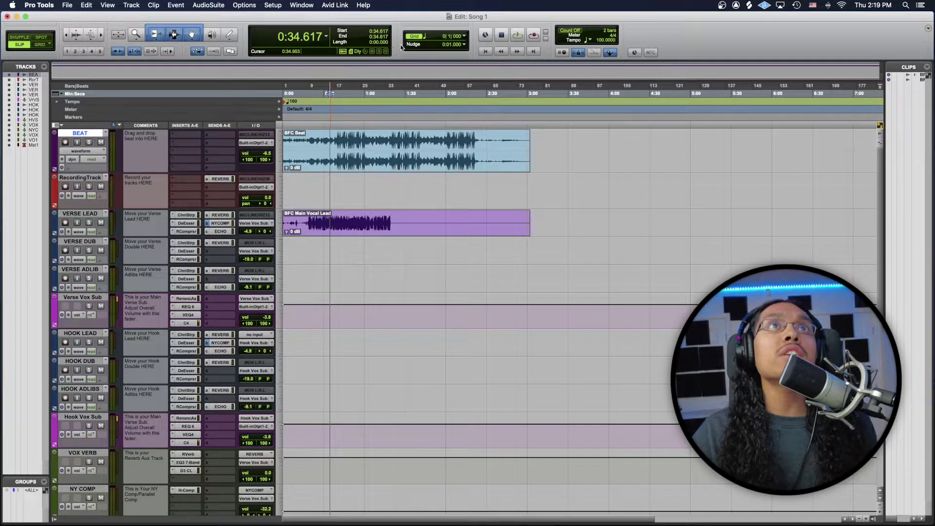
{"action": "left_click", "coordinate": [301, 5]}
Step: During playback, lower the VERSELEA fader and raise VerseVxSb to -5.7 dB in the Mix window
{"action": "mouse_move", "coordinate": [336, 4]}
{"action": "mouse_move", "coordinate": [301, 5]}
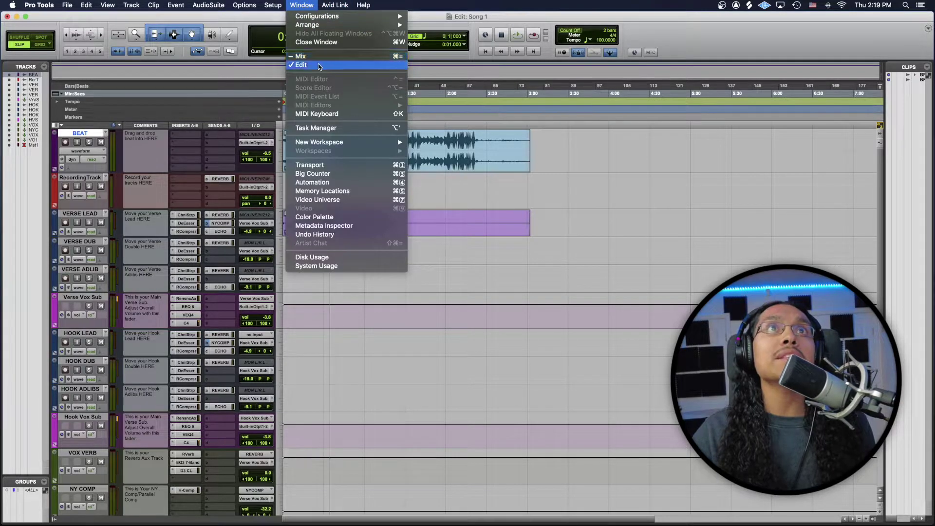
{"action": "left_click", "coordinate": [606, 207]}
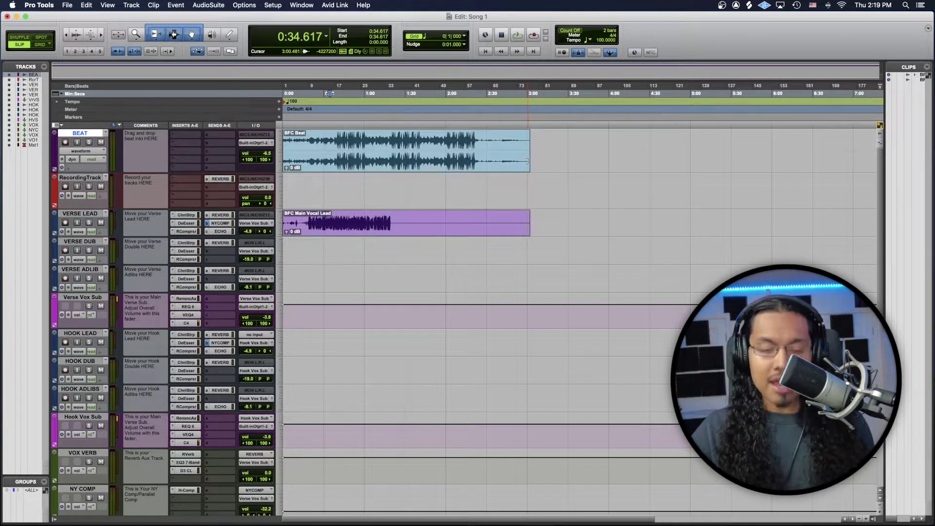
{"action": "key", "text": "super+equal"}
{"action": "key", "text": "super+equal"}
{"action": "key", "text": "super+equal"}
{"action": "key", "text": "super+equal"}
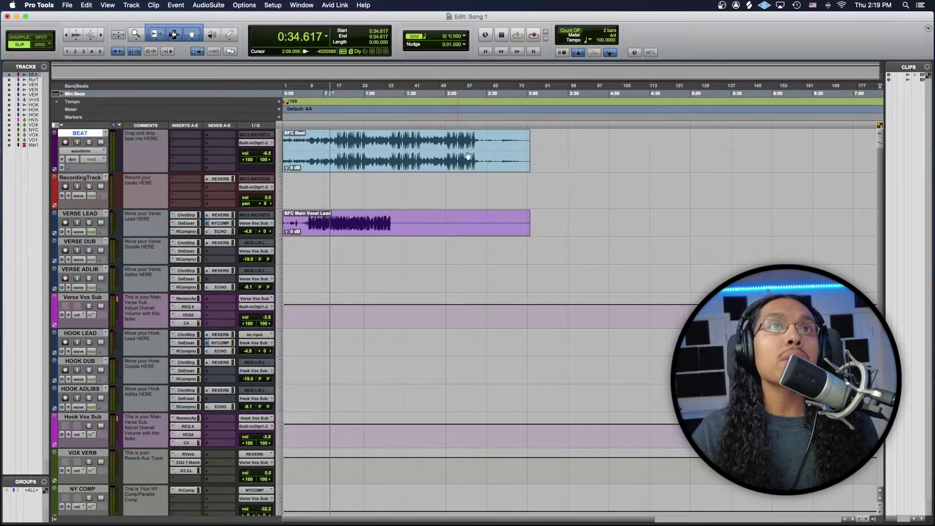
{"action": "left_click", "coordinate": [341, 244]}
{"action": "key", "text": "super+equal"}
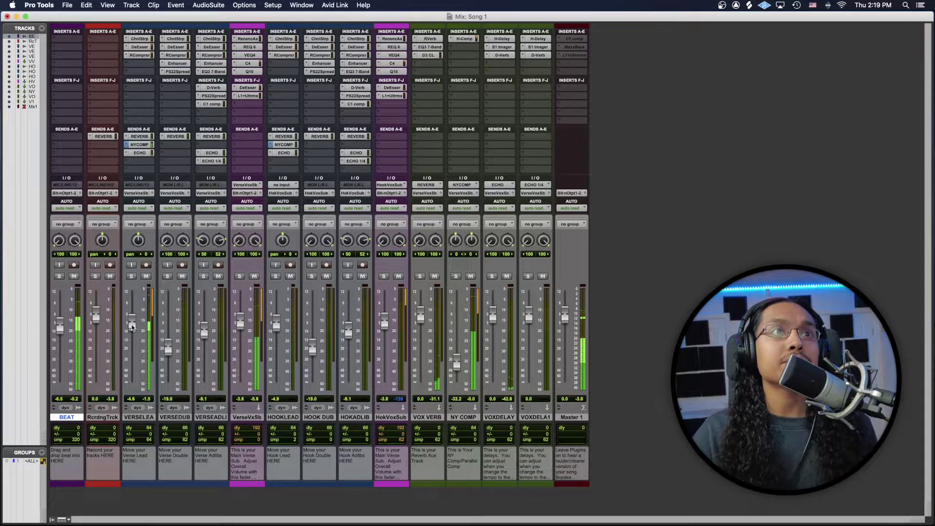
{"action": "mouse_move", "coordinate": [131, 325]}
{"action": "left_mouse_down"}
{"action": "mouse_move", "coordinate": [132, 341]}
{"action": "mouse_move", "coordinate": [132, 326]}
{"action": "left_mouse_up"}
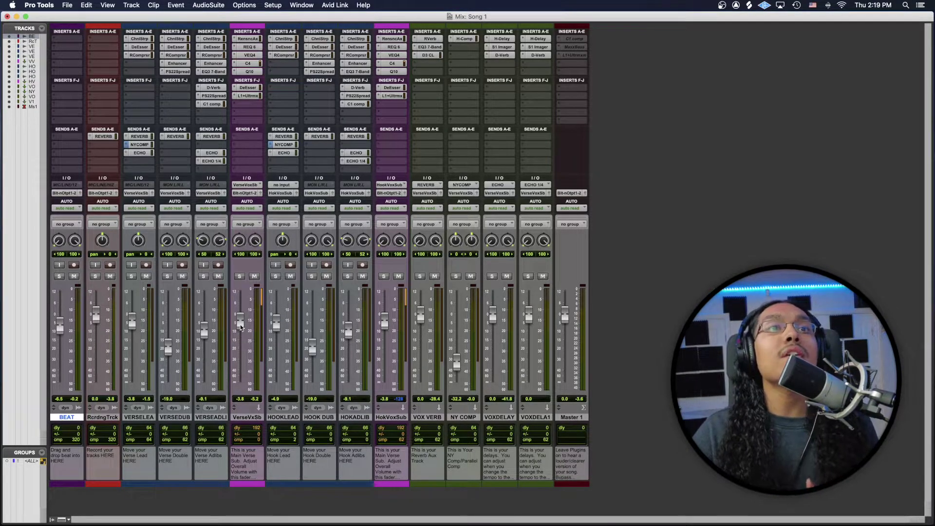
{"action": "left_click_drag", "start_coordinate": [240, 331], "coordinate": [241, 328]}
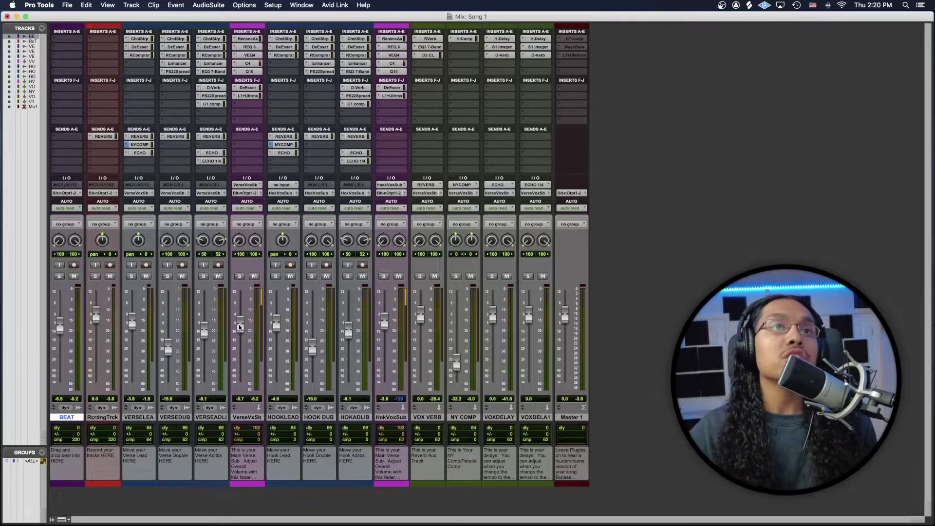
{"action": "key", "text": "super+equal"}
Step: Play from 0:38.314 and set the Verse Vox Sub volume to about -5.4 dB
{"action": "key", "text": "space"}
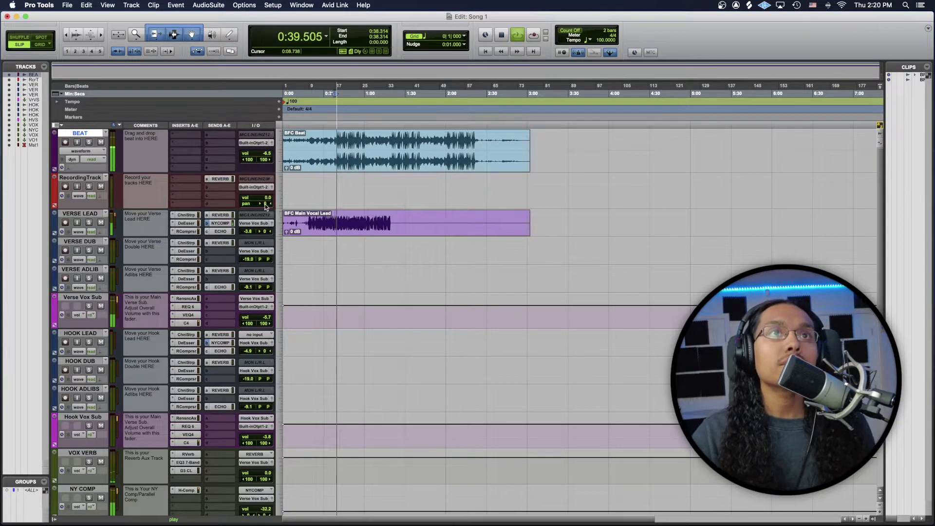
{"action": "left_click_drag", "start_coordinate": [266, 317], "coordinate": [267, 318]}
{"action": "key", "text": "space"}
{"action": "key", "text": "space"}
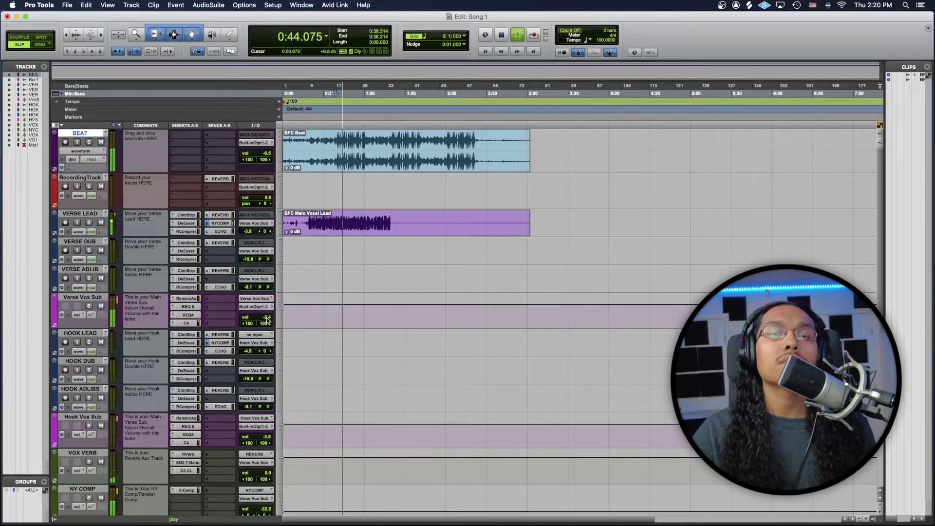
{"action": "key", "text": "space"}
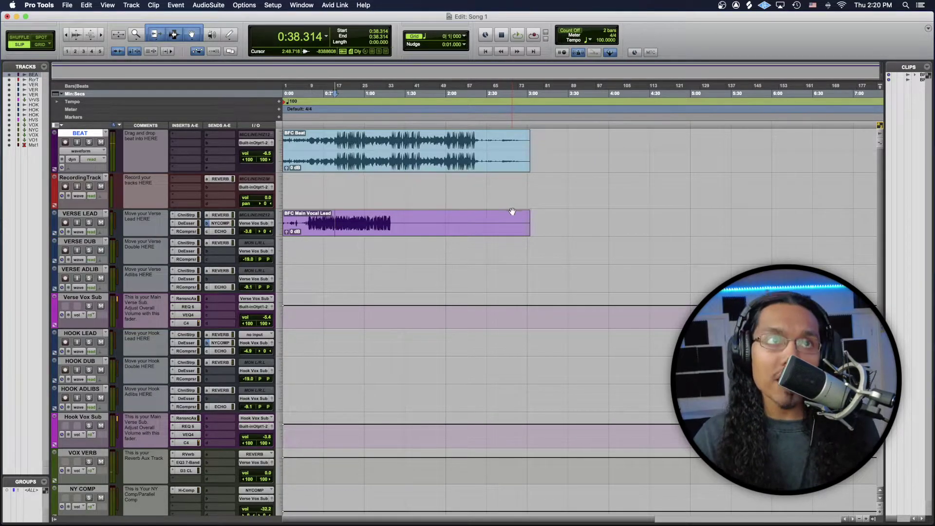
Step: Set the Verse Lead reverb send (send a) level by ear during playback
{"action": "left_click", "coordinate": [230, 216]}
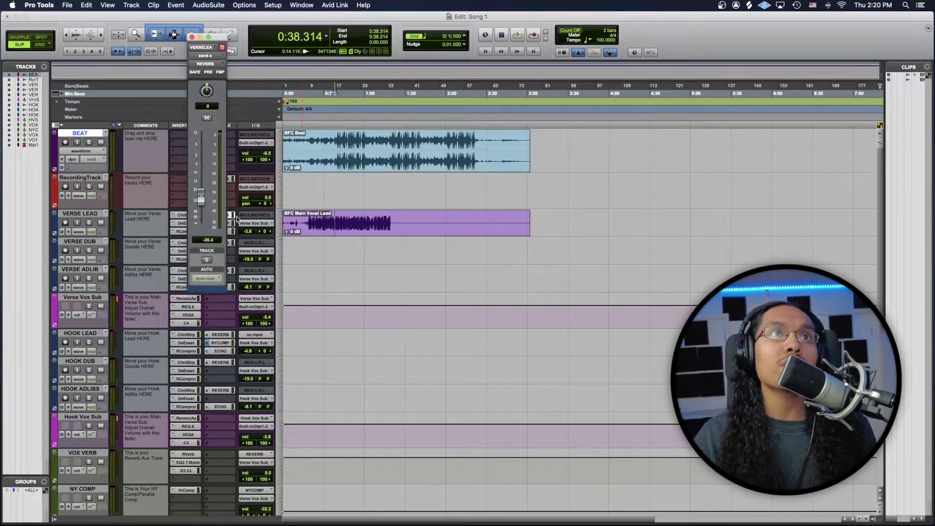
{"action": "left_click_drag", "start_coordinate": [219, 36], "coordinate": [533, 48]}
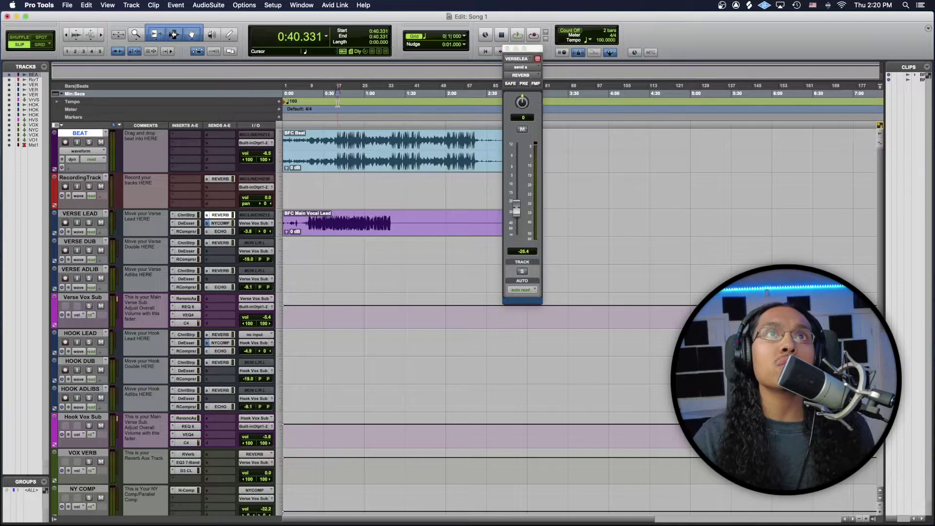
{"action": "key", "text": "space"}
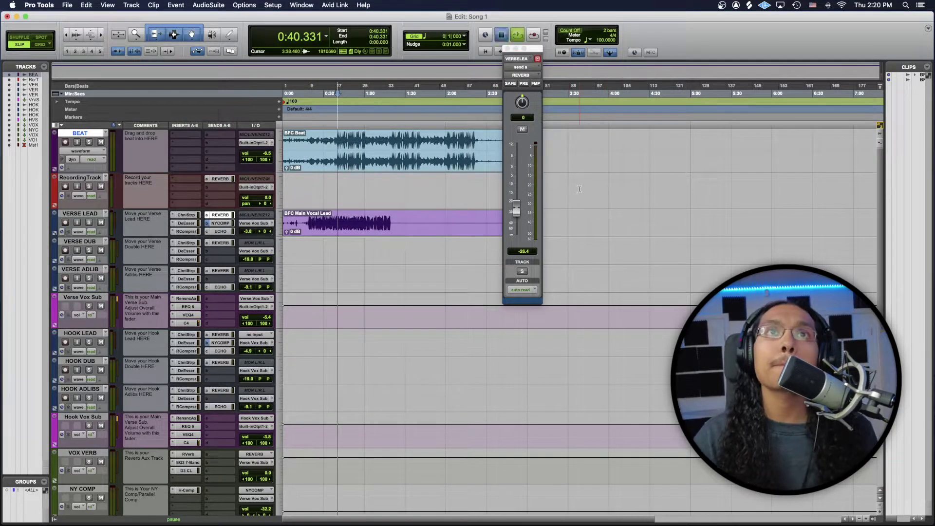
{"action": "left_click_drag", "start_coordinate": [516, 210], "coordinate": [521, 182]}
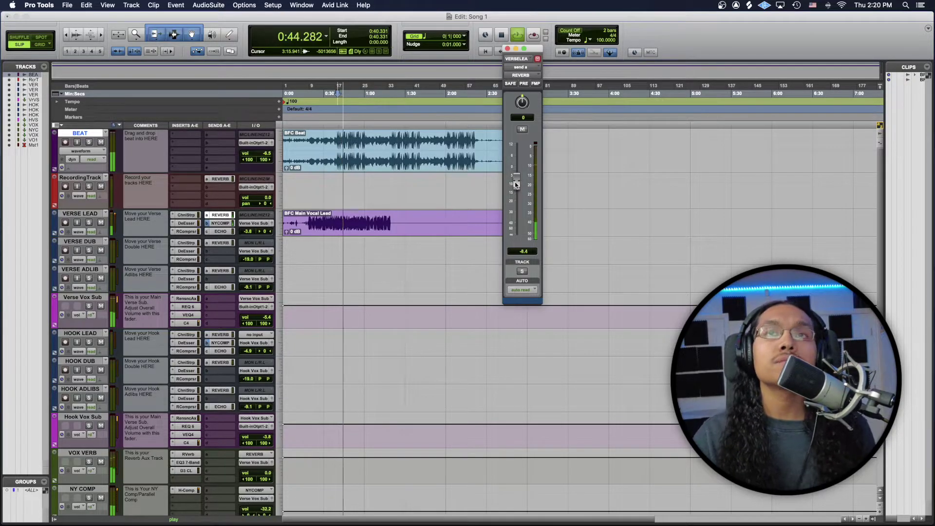
{"action": "mouse_move", "coordinate": [515, 182]}
{"action": "left_mouse_down"}
{"action": "mouse_move", "coordinate": [518, 201]}
{"action": "mouse_move", "coordinate": [518, 171]}
{"action": "mouse_move", "coordinate": [517, 193]}
{"action": "left_mouse_up"}
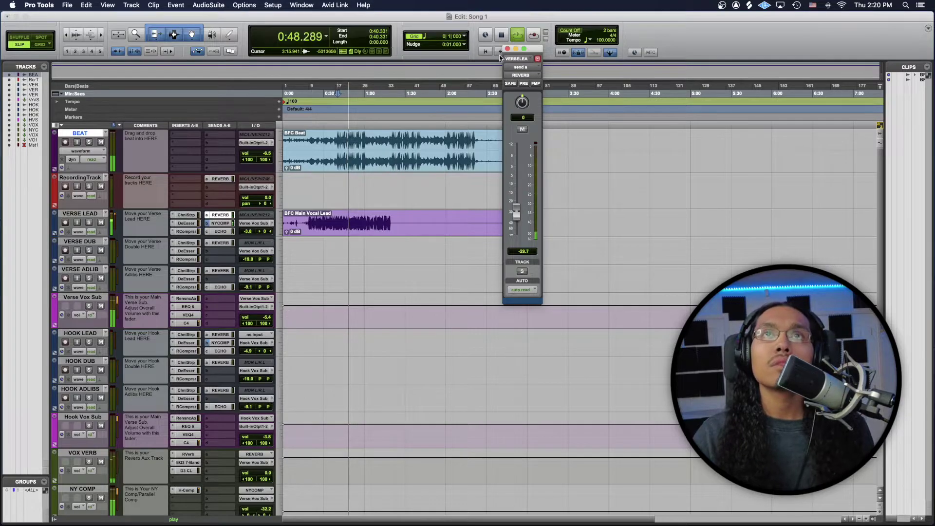
{"action": "left_click", "coordinate": [502, 35]}
{"action": "left_click", "coordinate": [508, 48]}
Step: Adjust the Verse Lead echo send (send c) during playback, ending near -28.5 dB
{"action": "left_click", "coordinate": [216, 230]}
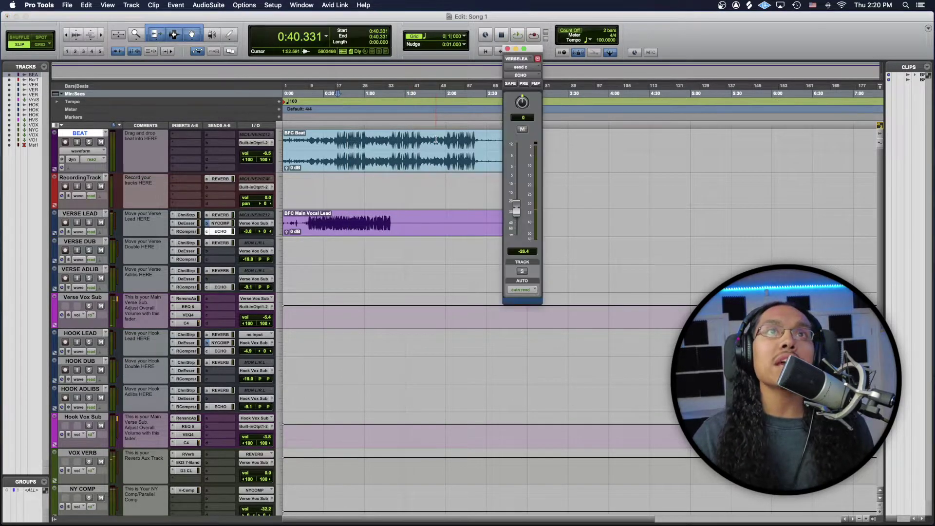
{"action": "key", "text": "space"}
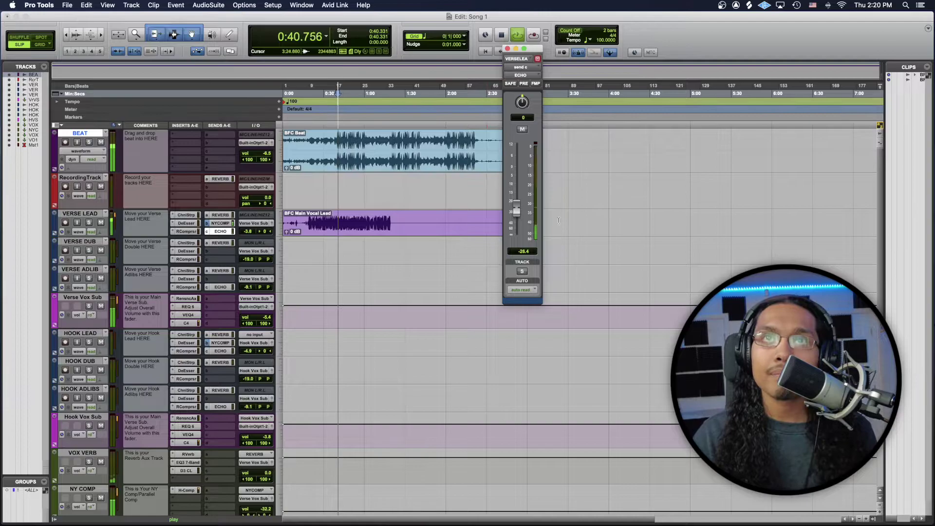
{"action": "left_click_drag", "start_coordinate": [517, 210], "coordinate": [517, 175]}
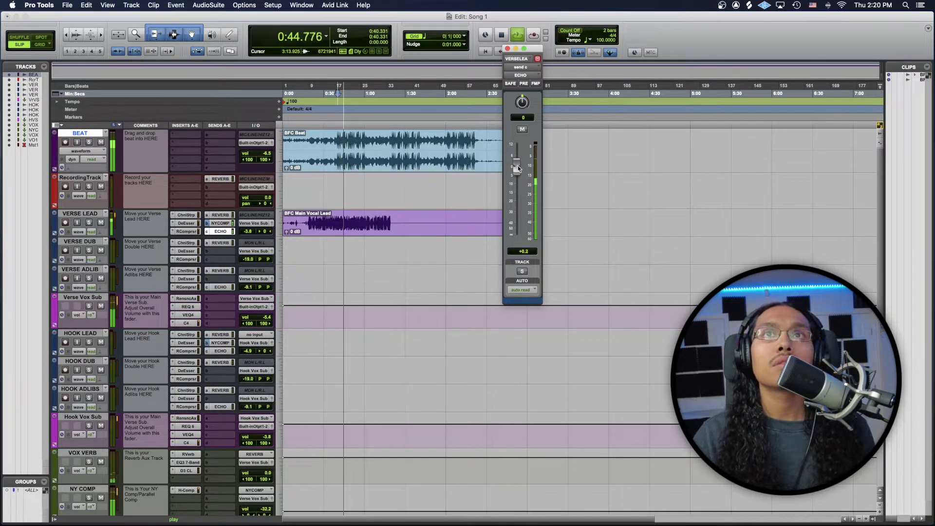
{"action": "left_click_drag", "start_coordinate": [520, 171], "coordinate": [517, 210]}
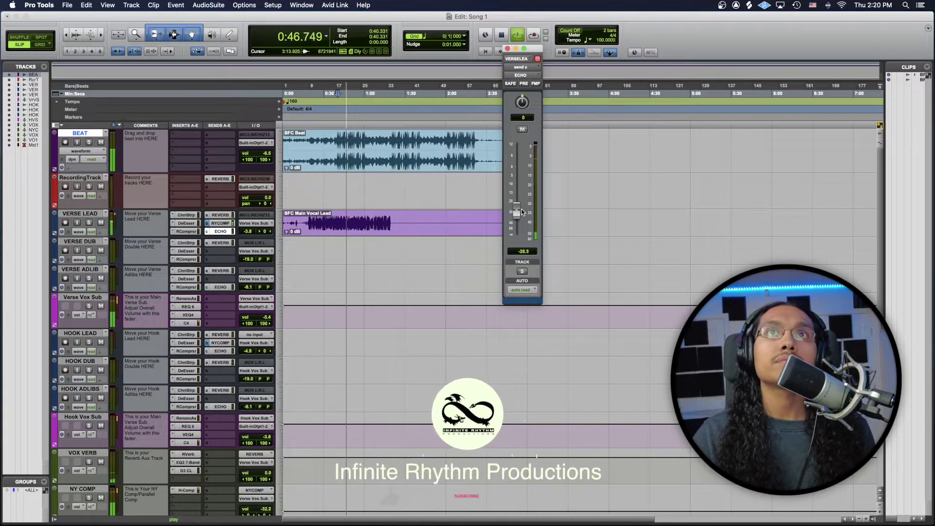
{"action": "key", "text": "space"}
{"action": "left_click", "coordinate": [508, 48]}
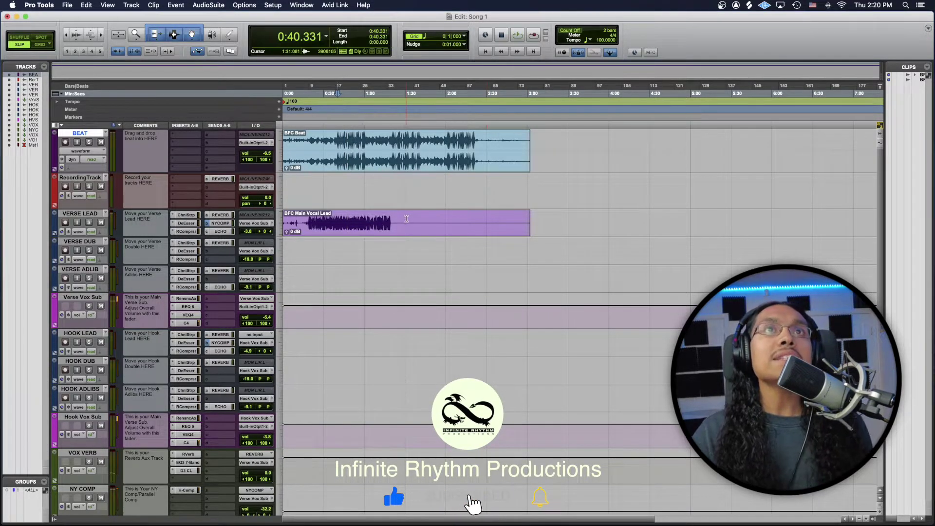
Step: Zoom the timeline in horizontally and place the playback start at 0:39.490
{"action": "key", "text": "super+bracketright"}
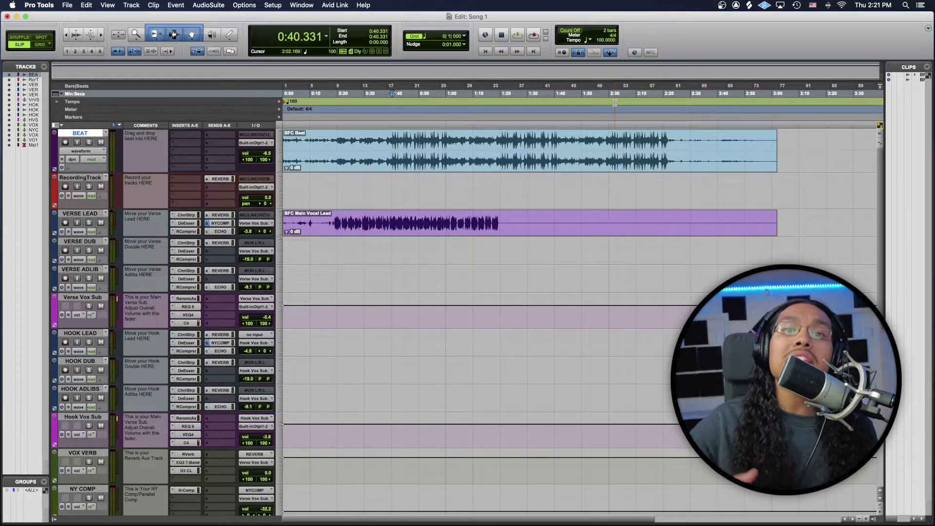
{"action": "left_click", "coordinate": [390, 98]}
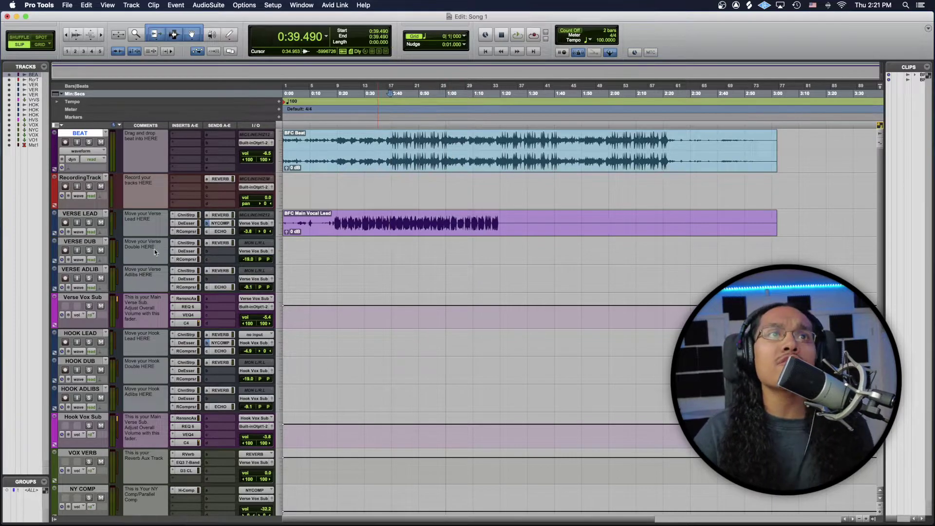
Step: Import BFC Adlibs.wav from the BFC Stems folder and audition it from 0:38.314
{"action": "key", "text": "super+equal"}
{"action": "key", "text": "super+equal"}
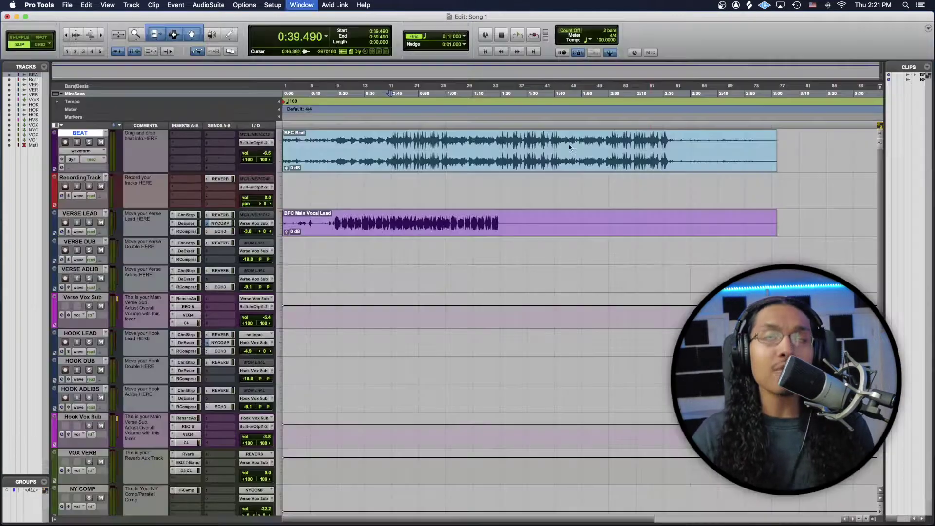
{"action": "key", "text": "super+equal"}
{"action": "key", "text": "super+equal"}
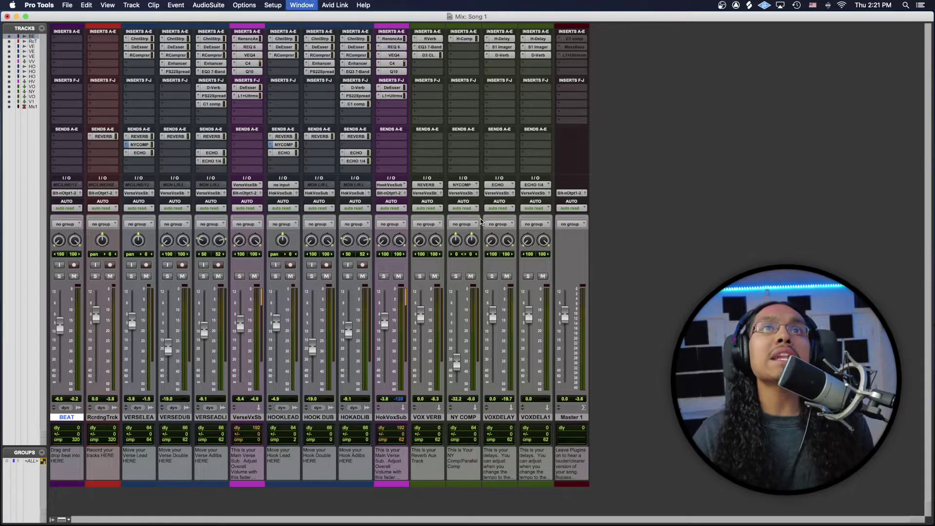
{"action": "left_click", "coordinate": [140, 514]}
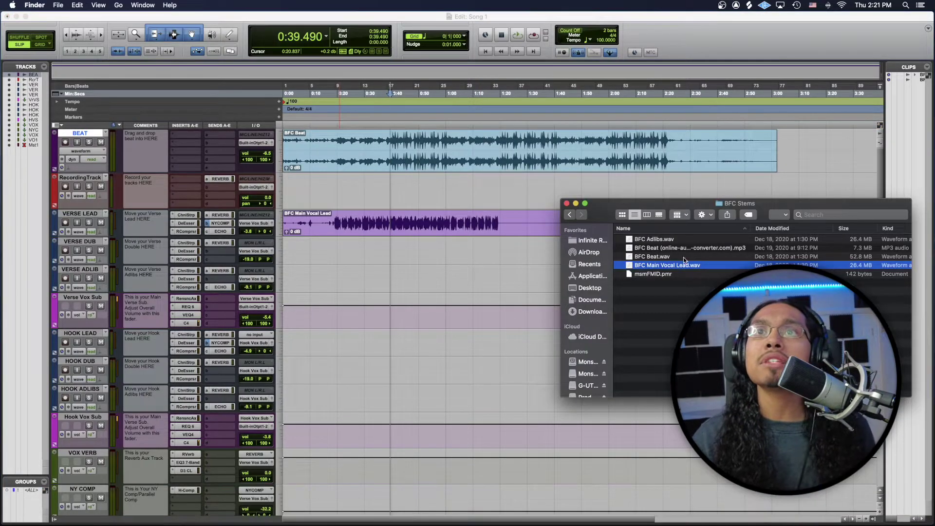
{"action": "left_click", "coordinate": [679, 242]}
{"action": "left_click_drag", "start_coordinate": [679, 242], "coordinate": [382, 190]}
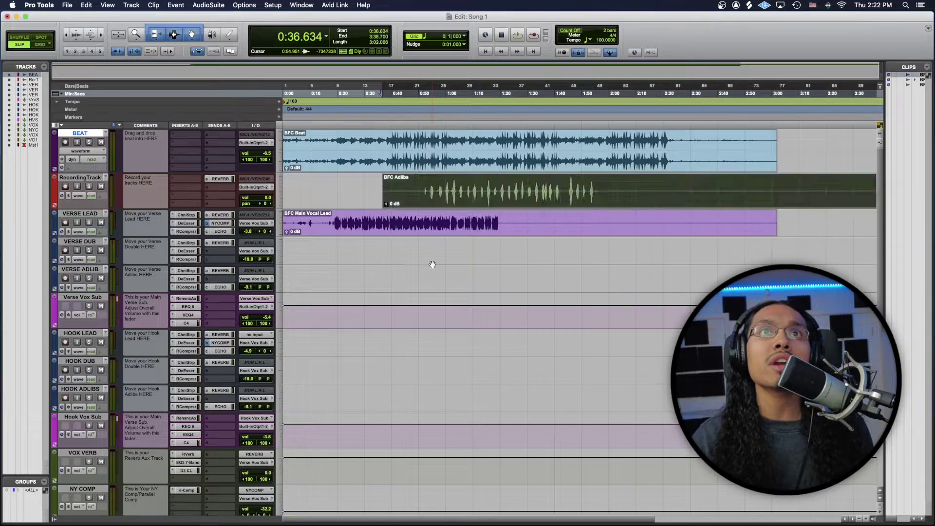
{"action": "left_click", "coordinate": [388, 99]}
{"action": "key", "text": "space"}
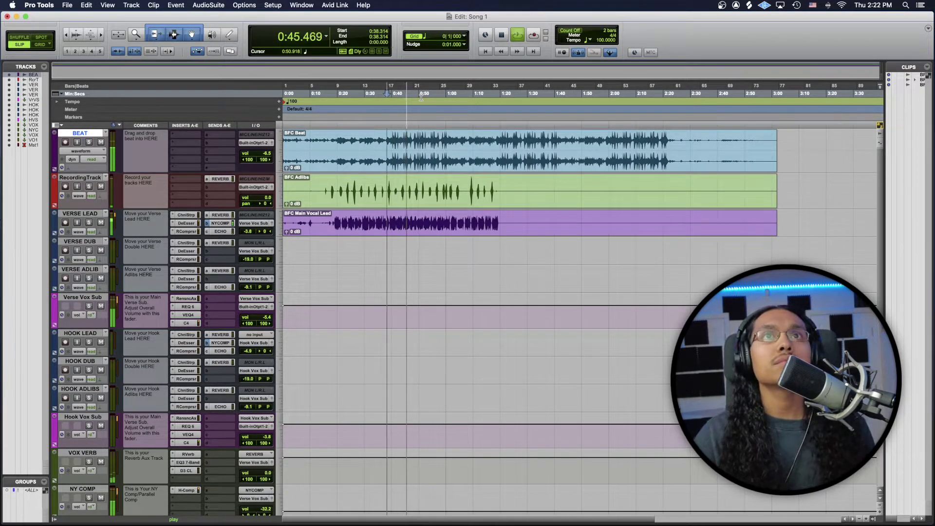
{"action": "key", "text": "space"}
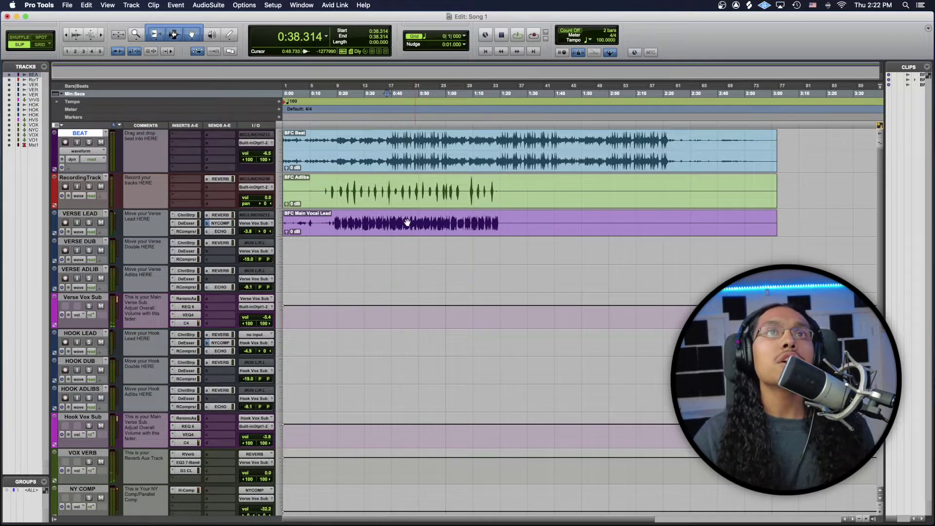
Step: Move the BFC Adlibs clip onto the VERSE ADLIB track and play from 0:39.490
{"action": "left_click_drag", "start_coordinate": [388, 205], "coordinate": [387, 296]}
{"action": "left_click", "coordinate": [392, 98]}
{"action": "key", "text": "space"}
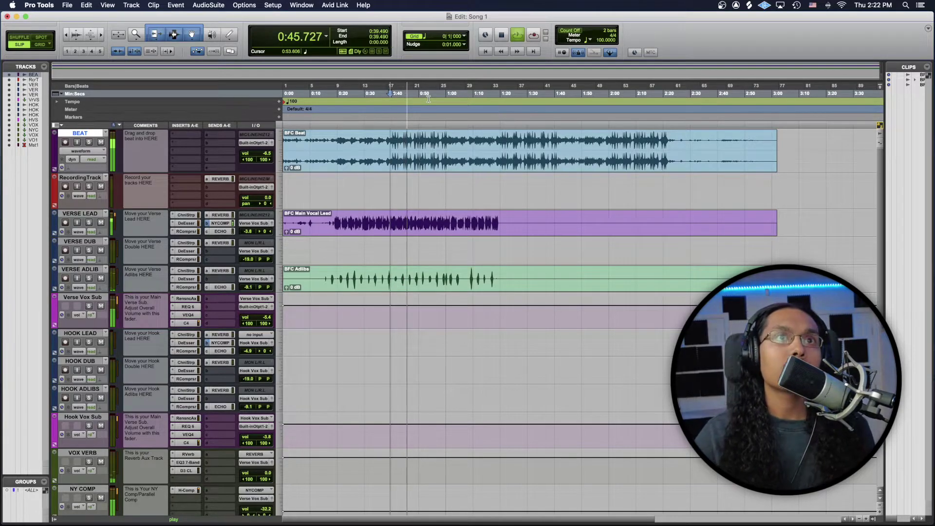
{"action": "key", "text": "space"}
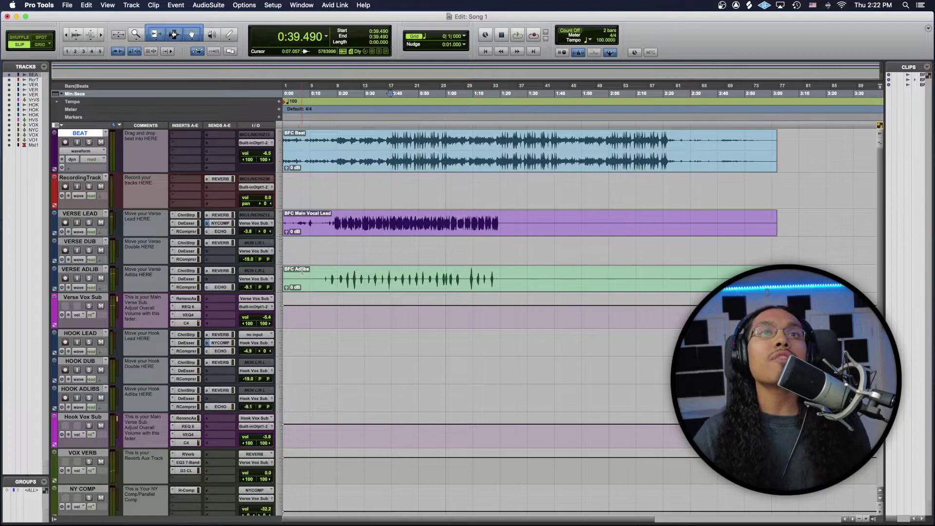
Step: Set Verse Adlib to about -8.6 dB and Verse Vox Sub near -6.1 dB, then show the mixer
{"action": "left_click_drag", "start_coordinate": [249, 288], "coordinate": [248, 287]}
{"action": "key", "text": "space"}
{"action": "key", "text": "space"}
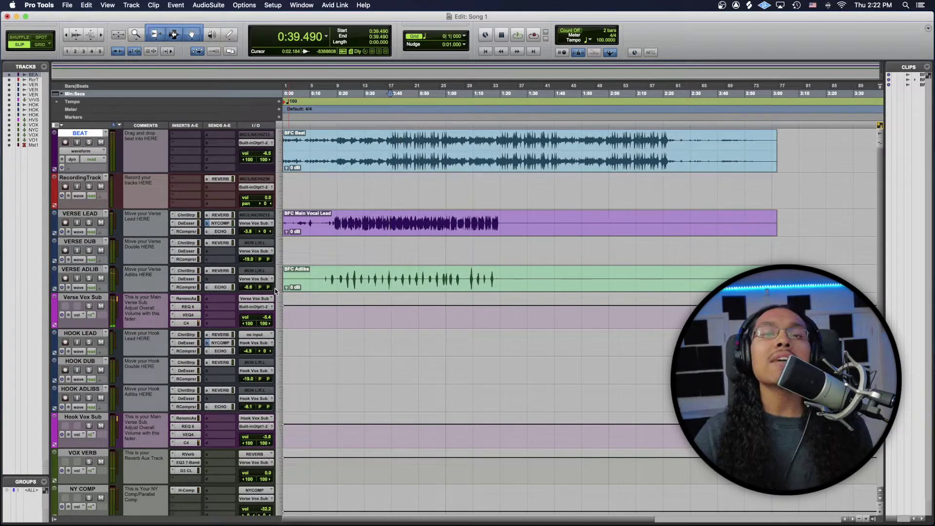
{"action": "left_click_drag", "start_coordinate": [267, 321], "coordinate": [266, 323]}
{"action": "key", "text": "super+equal"}
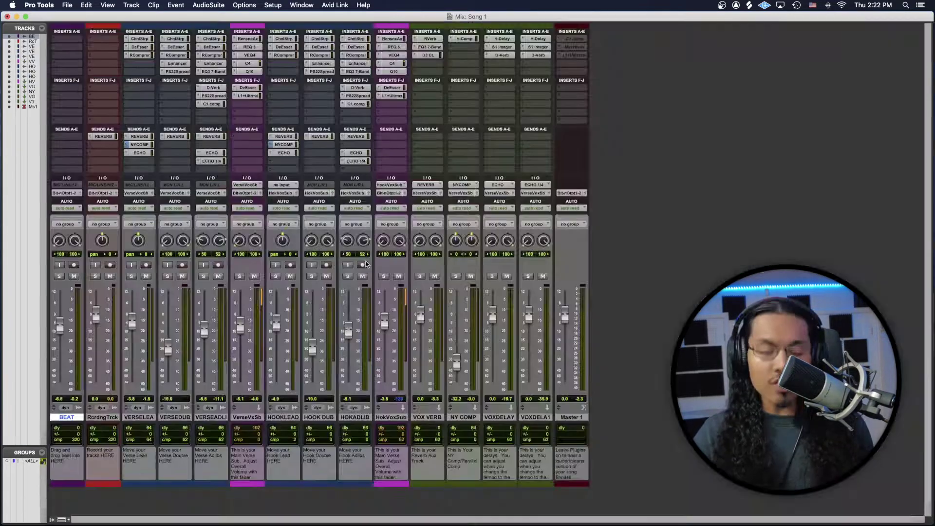
{"action": "key", "text": "super+equal"}
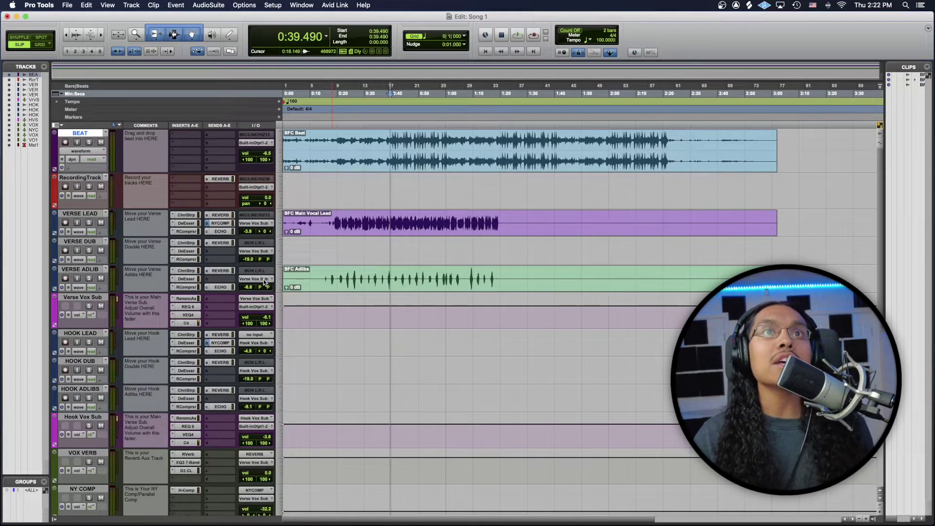
{"action": "key", "text": "super+equal"}
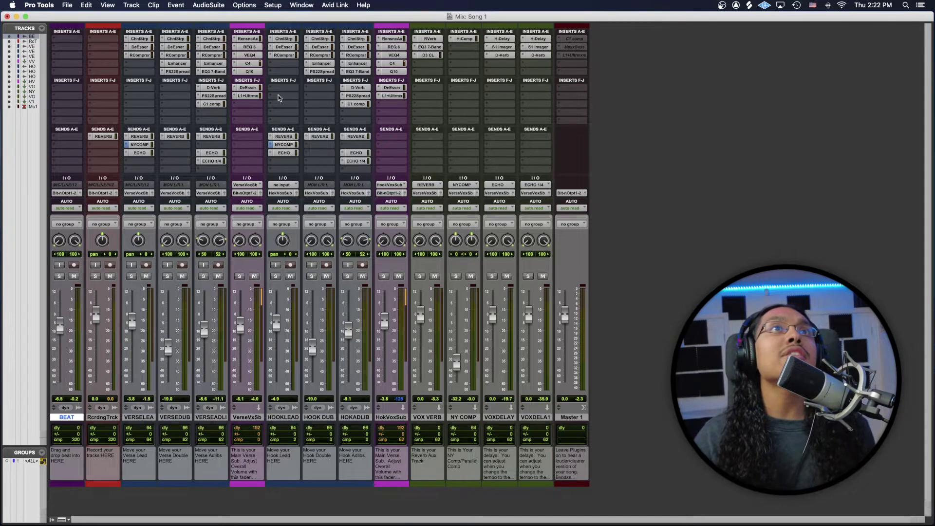
Step: Open the VERSE ADLIB EQ3 7-Band insert and start playback from 0:38.482
{"action": "left_click", "coordinate": [212, 72]}
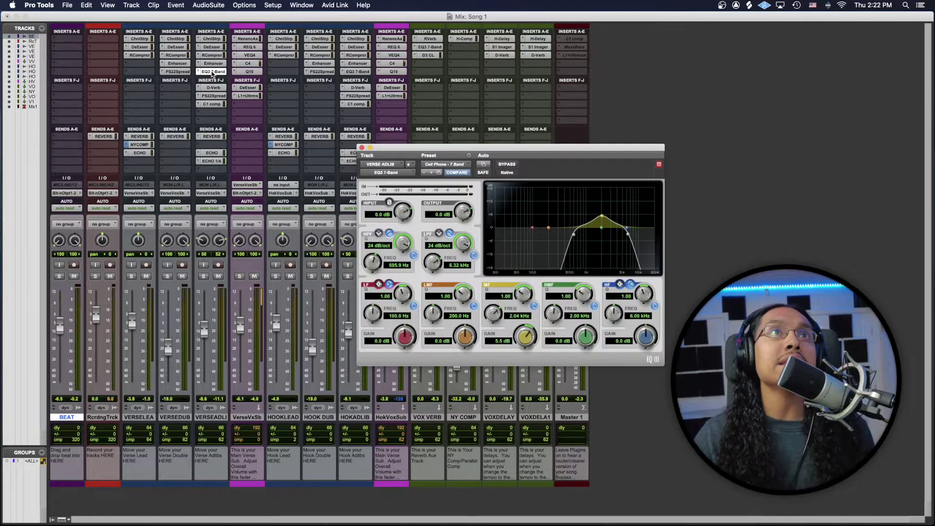
{"action": "left_click_drag", "start_coordinate": [488, 149], "coordinate": [626, 140]}
{"action": "key", "text": "super+equal"}
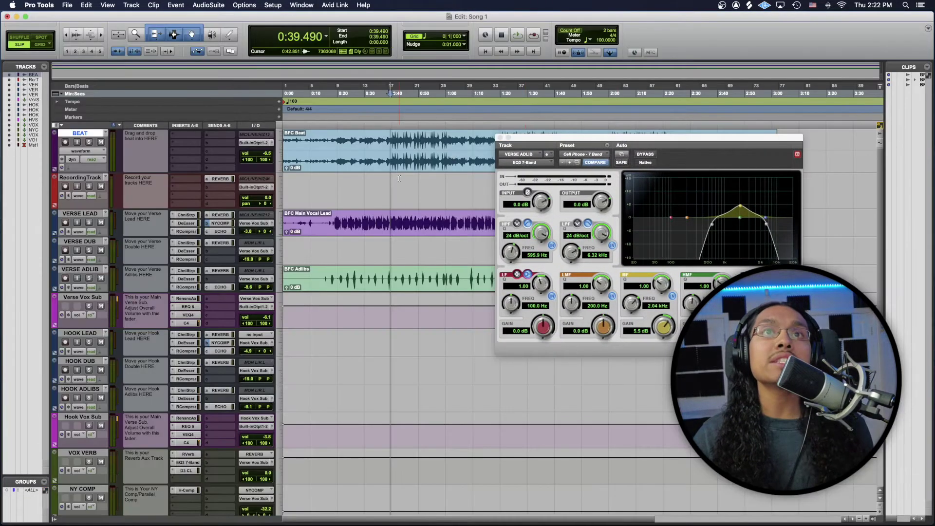
{"action": "left_click", "coordinate": [382, 272]}
{"action": "key", "text": "space"}
Step: Set the EQ high-pass near 342 Hz, low-pass near 5.84 kHz, mid boost around 1.5 kHz
{"action": "left_click_drag", "start_coordinate": [710, 226], "coordinate": [683, 224]}
{"action": "left_click_drag", "start_coordinate": [766, 220], "coordinate": [772, 193]}
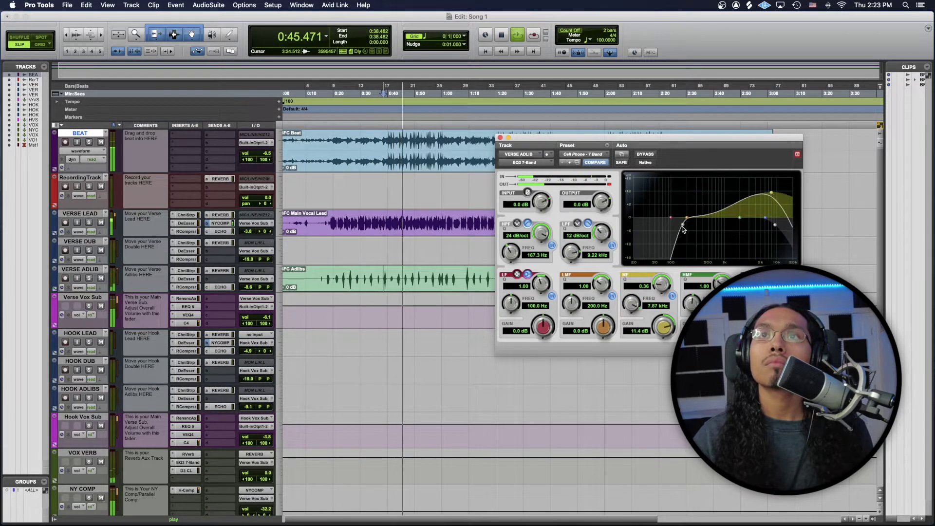
{"action": "left_click_drag", "start_coordinate": [683, 226], "coordinate": [712, 224]}
{"action": "left_click_drag", "start_coordinate": [771, 193], "coordinate": [728, 225]}
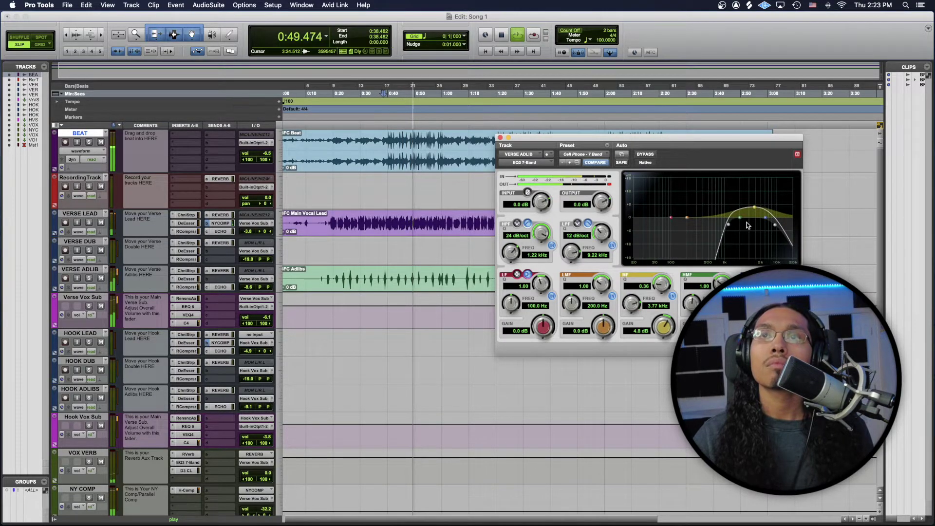
{"action": "key", "text": "space"}
{"action": "left_click_drag", "start_coordinate": [728, 224], "coordinate": [700, 224]}
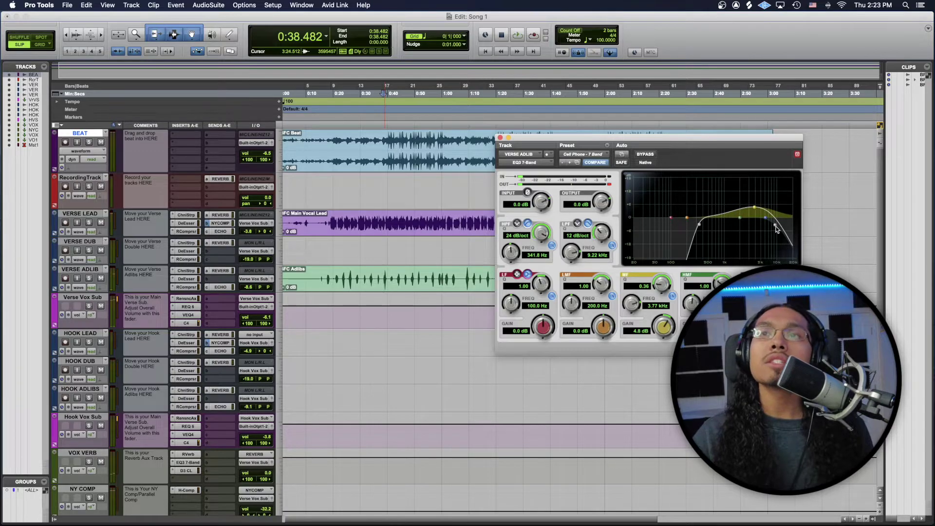
{"action": "left_click_drag", "start_coordinate": [777, 229], "coordinate": [719, 206]}
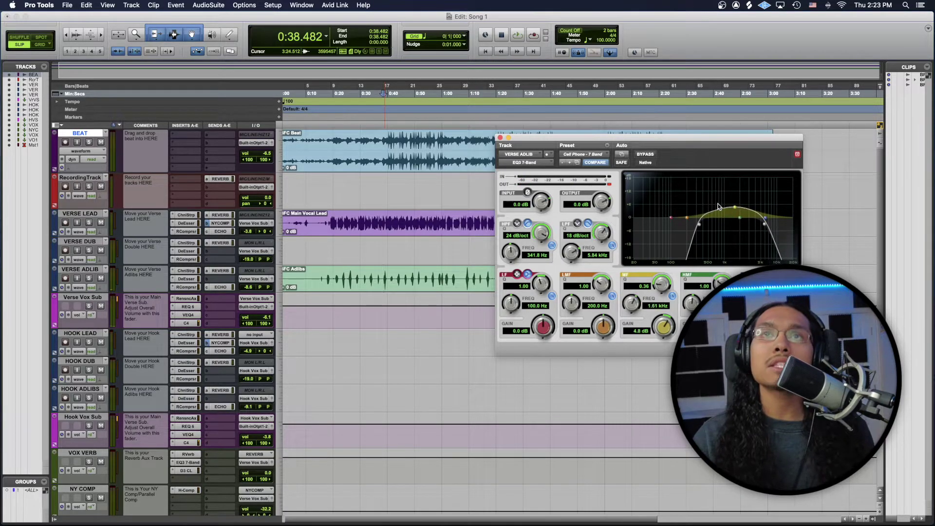
{"action": "left_click", "coordinate": [499, 137]}
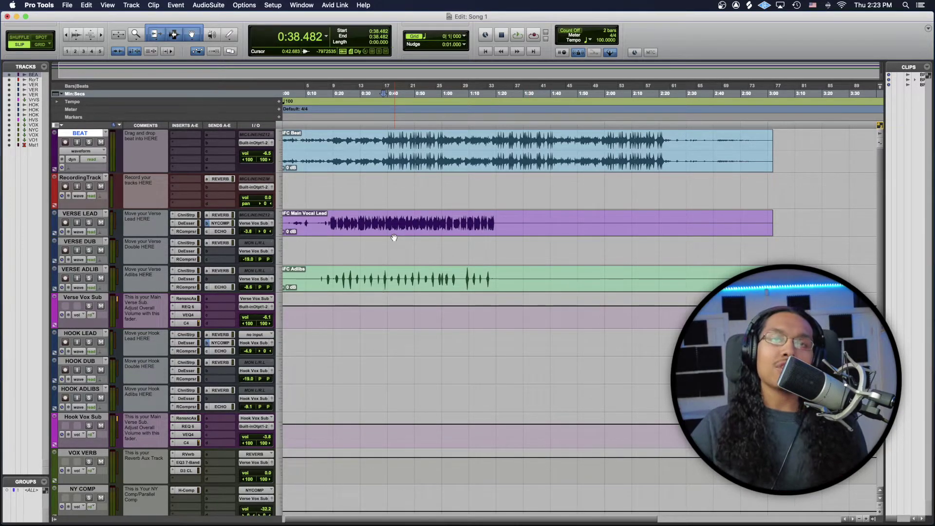
Step: Make the Master's C1 comp, MaxxBass and L1 Ultramaximizer inserts active in the Mix window
{"action": "key", "text": "space"}
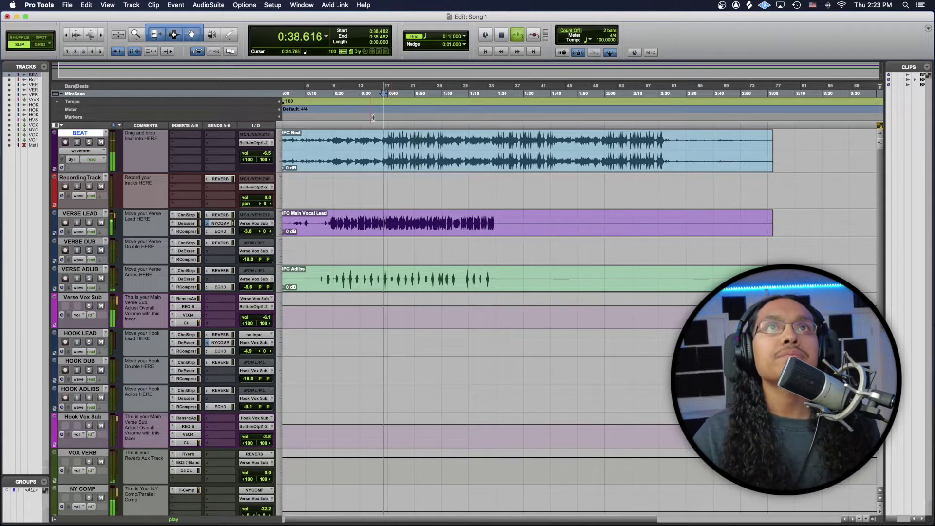
{"action": "key", "text": "space"}
{"action": "key", "text": "super+equal"}
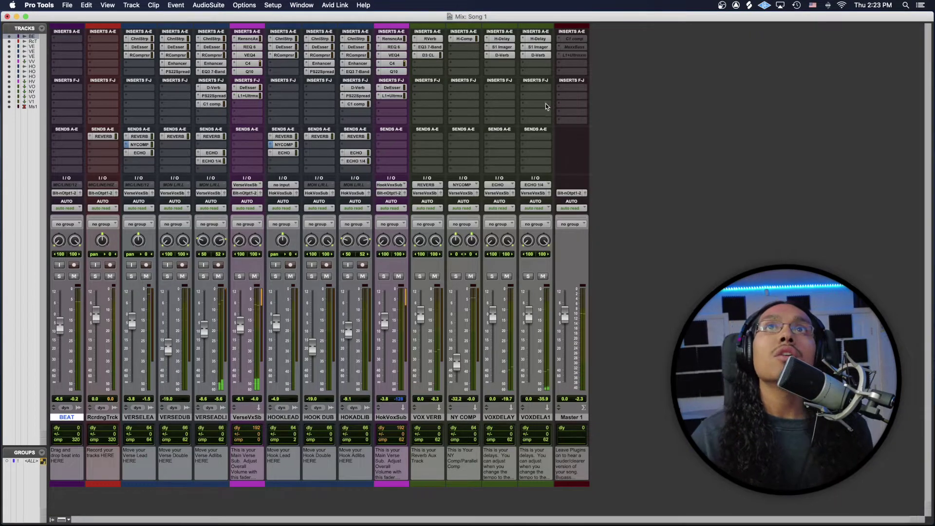
{"action": "right_click", "coordinate": [572, 41]}
{"action": "left_click", "coordinate": [592, 49]}
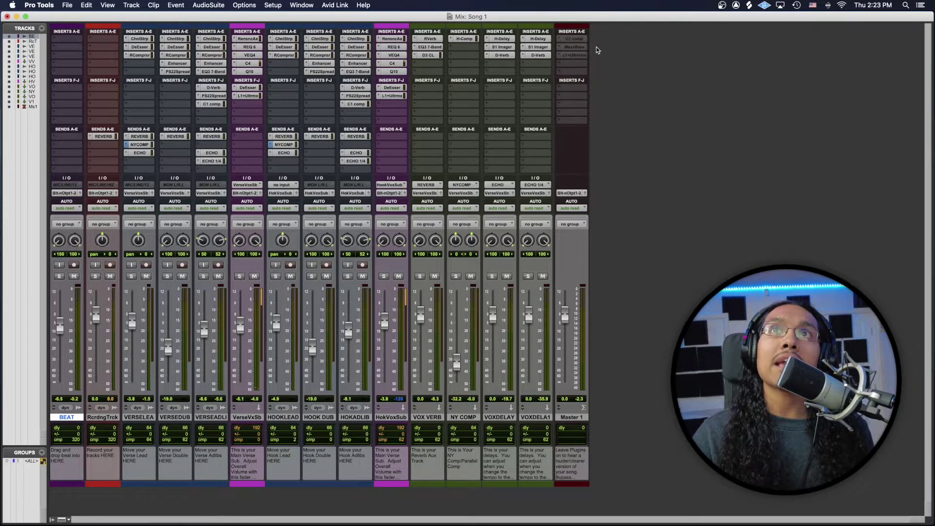
{"action": "right_click", "coordinate": [575, 47]}
{"action": "left_click", "coordinate": [590, 58]}
{"action": "right_click", "coordinate": [574, 55]}
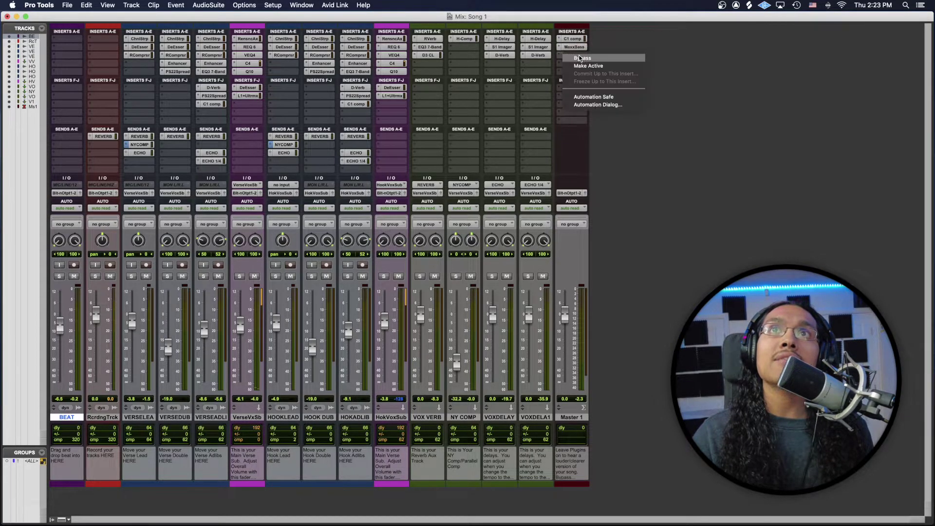
{"action": "left_click", "coordinate": [592, 66]}
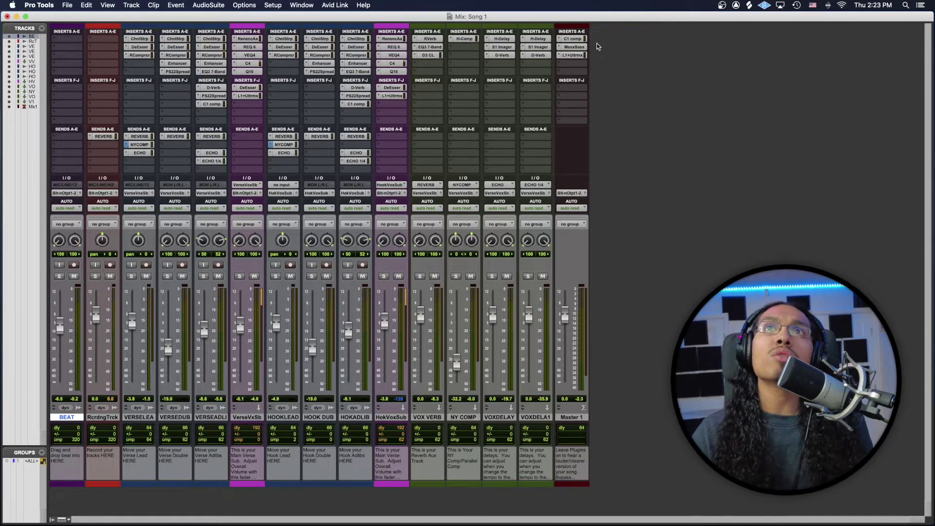
Step: Inspect the Master's C1 comp and MaxxBass plugin settings, closing each window
{"action": "left_click", "coordinate": [573, 39]}
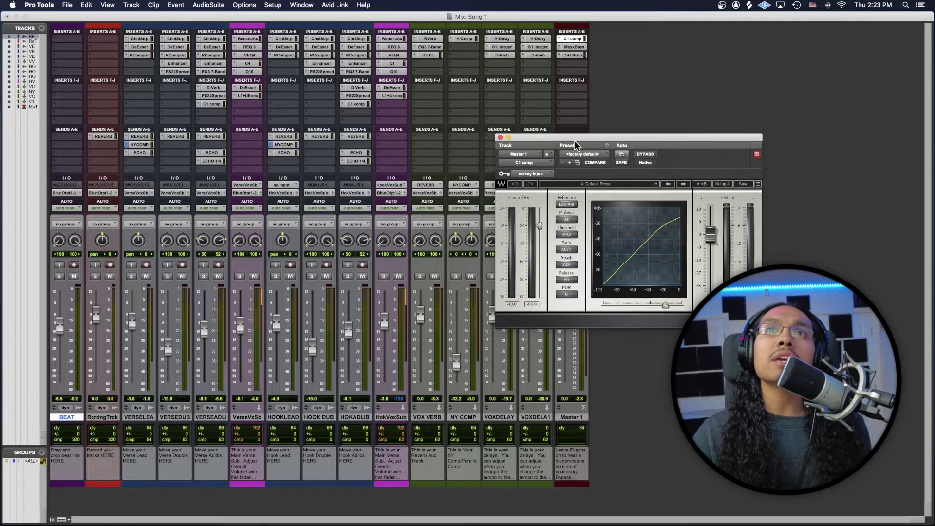
{"action": "left_click_drag", "start_coordinate": [576, 145], "coordinate": [567, 138]}
{"action": "left_click", "coordinate": [512, 134]}
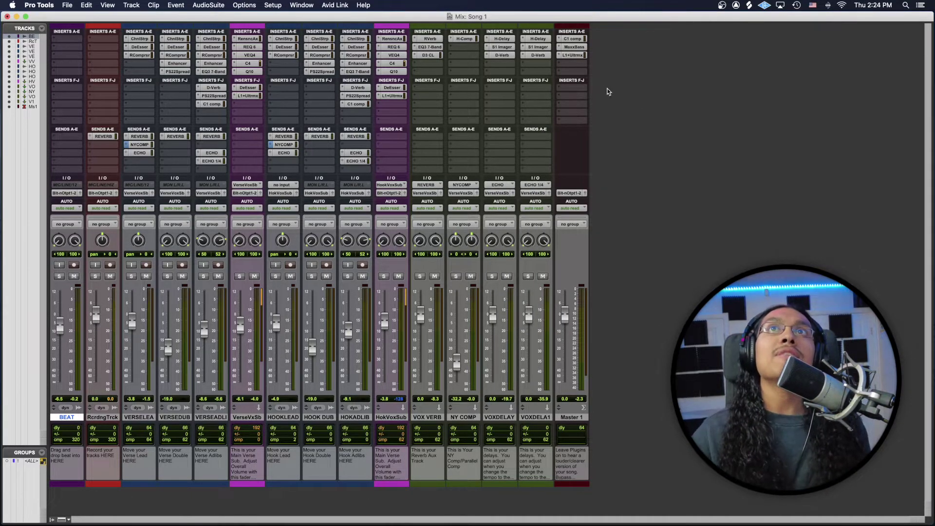
{"action": "right_click", "coordinate": [578, 40]}
{"action": "left_click", "coordinate": [588, 49]}
{"action": "right_click", "coordinate": [587, 47]}
{"action": "left_click", "coordinate": [606, 51]}
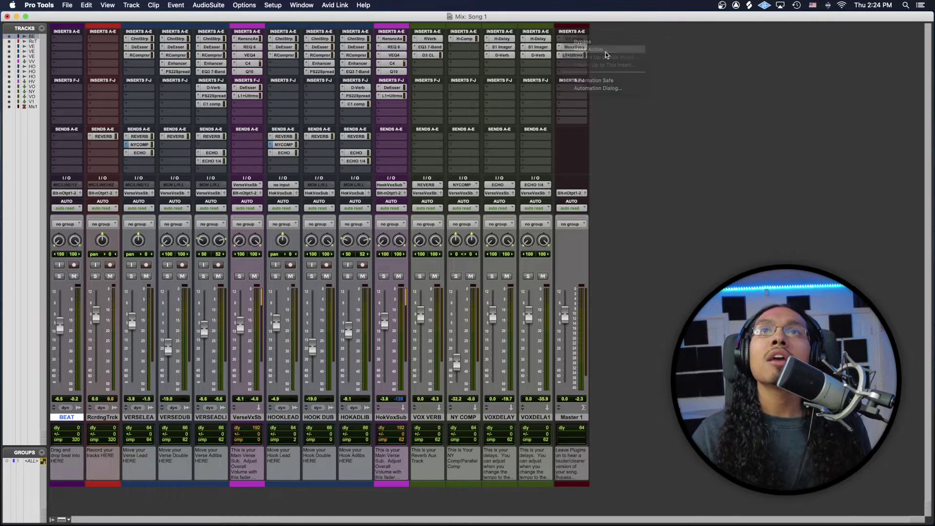
{"action": "left_click", "coordinate": [574, 47]}
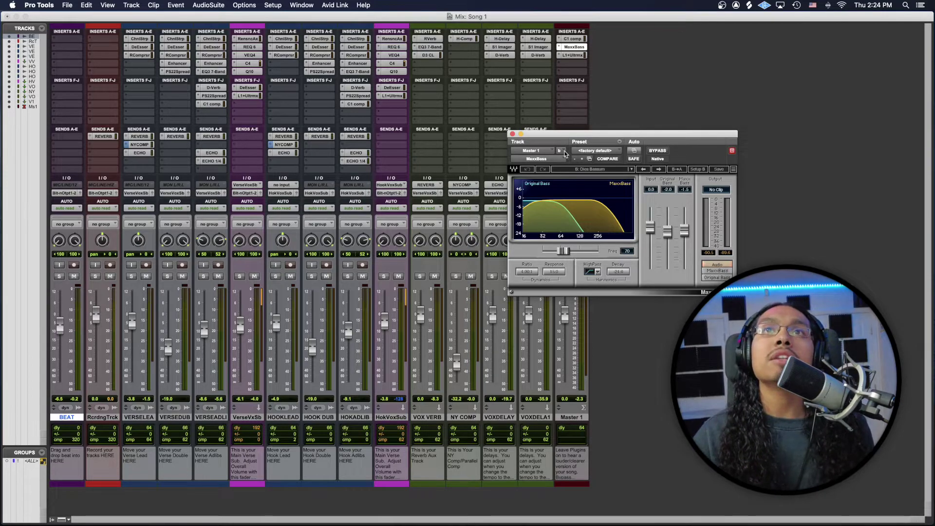
{"action": "left_click", "coordinate": [513, 133]}
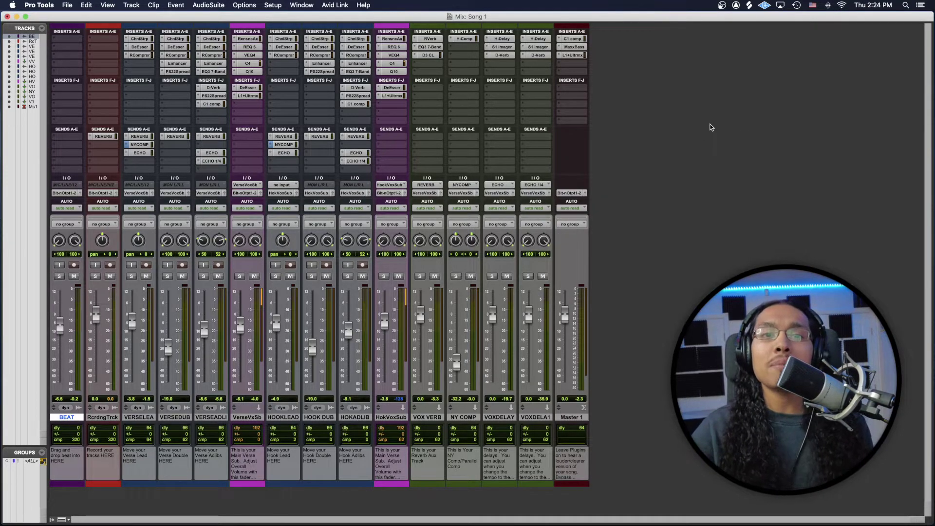
Step: Set the Master L1 Ultramaximizer threshold to about -9.3 dB by ear, ceiling at 0.0
{"action": "left_click", "coordinate": [580, 55]}
{"action": "left_click_drag", "start_coordinate": [543, 129], "coordinate": [533, 133]}
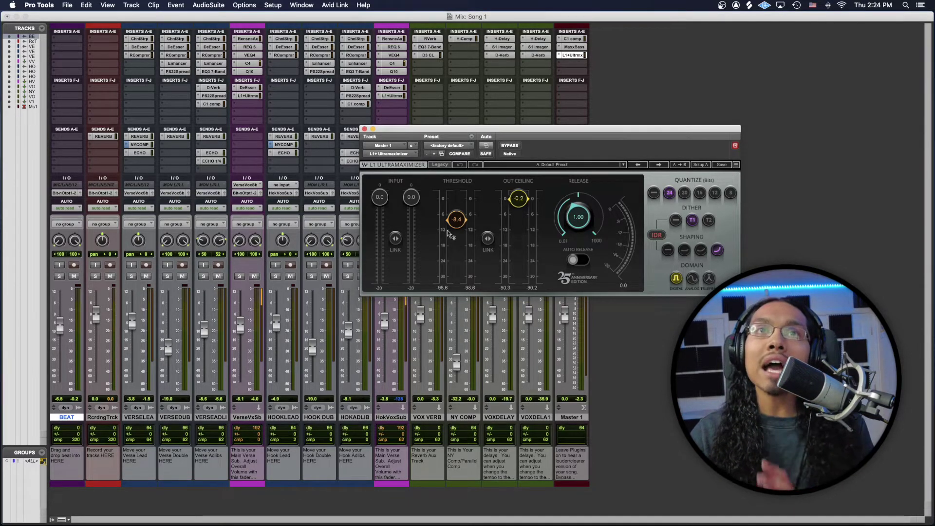
{"action": "mouse_move", "coordinate": [458, 224]}
{"action": "left_mouse_down"}
{"action": "mouse_move", "coordinate": [458, 216]}
{"action": "mouse_move", "coordinate": [457, 237]}
{"action": "mouse_move", "coordinate": [452, 212]}
{"action": "left_mouse_up"}
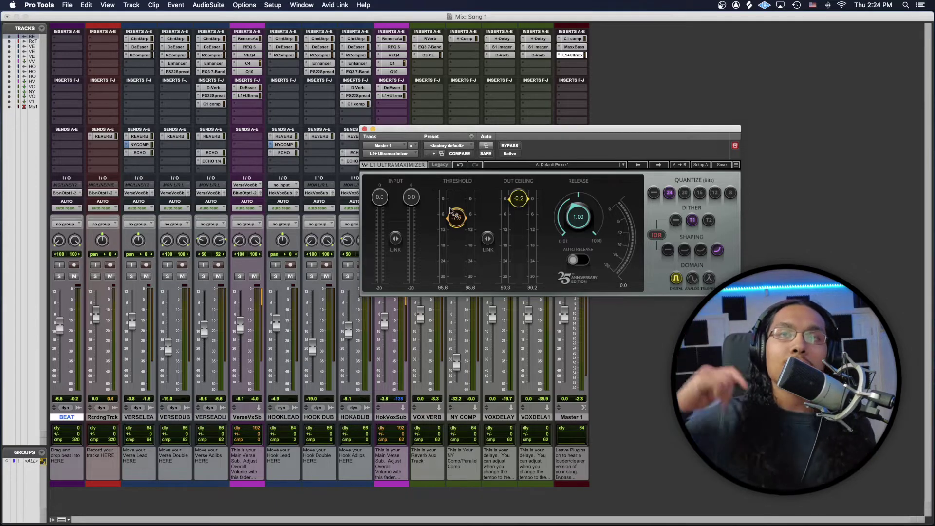
{"action": "key", "text": "space"}
{"action": "left_click_drag", "start_coordinate": [452, 212], "coordinate": [466, 229]}
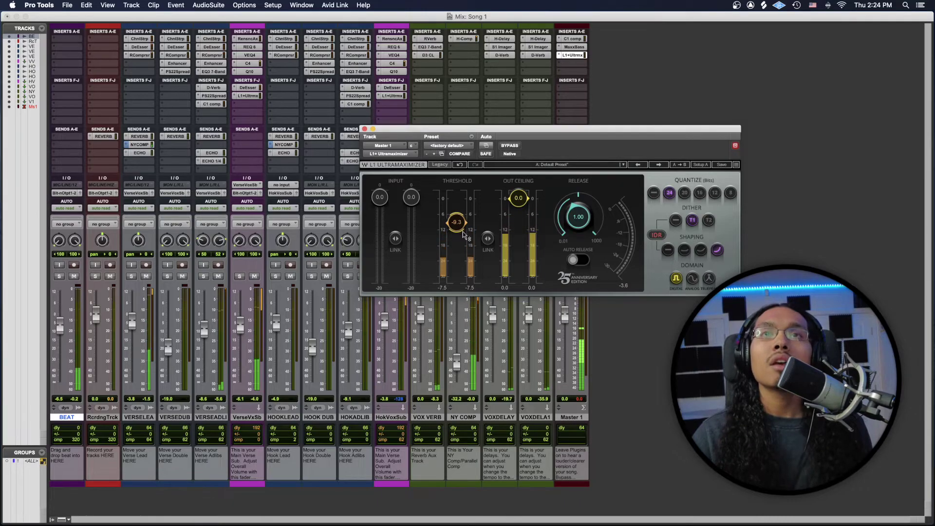
{"action": "left_click", "coordinate": [364, 129]}
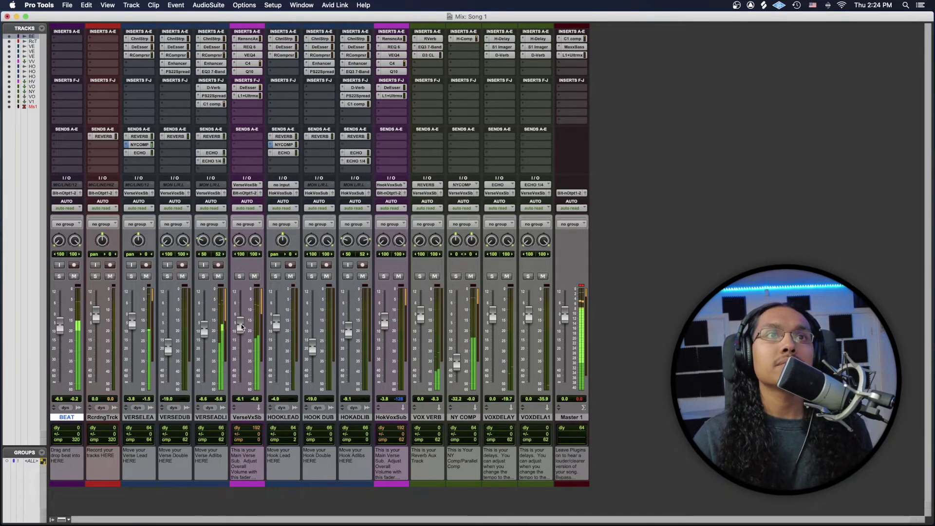
Step: Lower Verse Vox Sub to about -7 dB, make the Master plugins inactive, and return to Edit
{"action": "left_click_drag", "start_coordinate": [240, 325], "coordinate": [239, 332]}
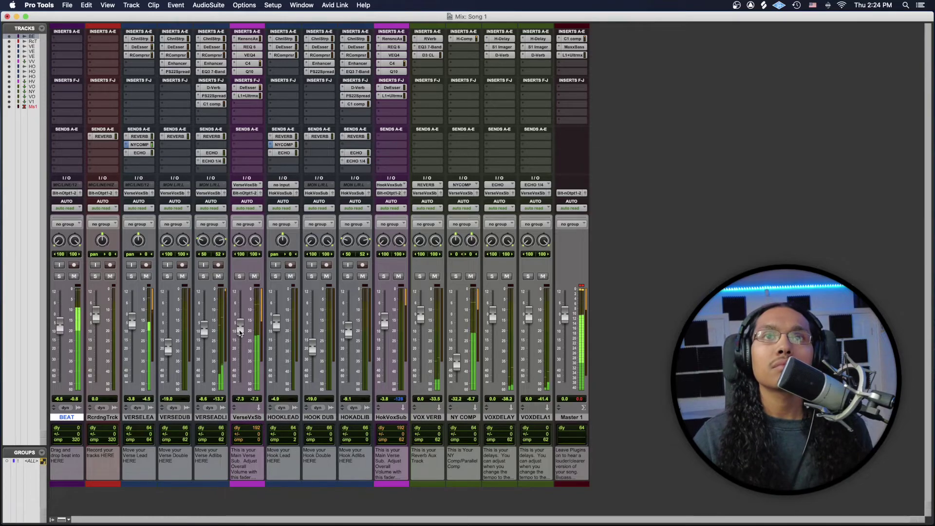
{"action": "right_click", "coordinate": [565, 55]}
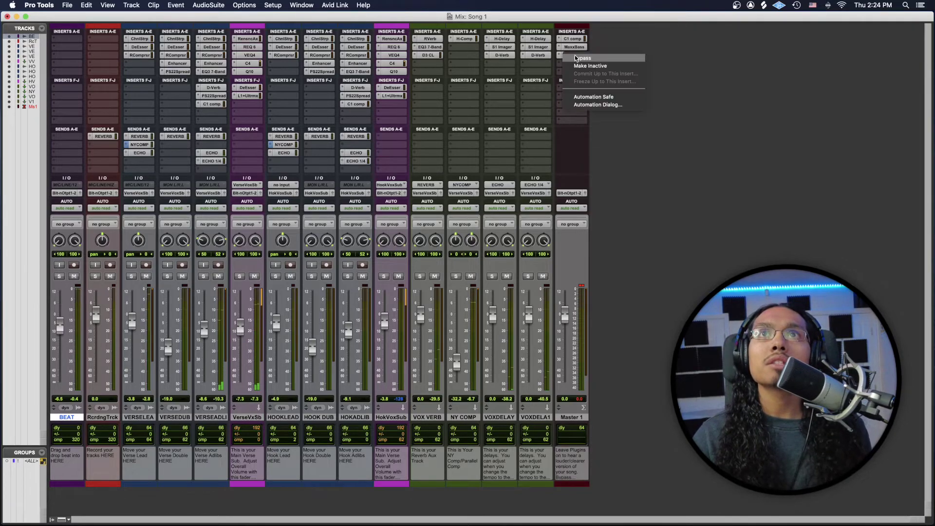
{"action": "left_click", "coordinate": [615, 66]}
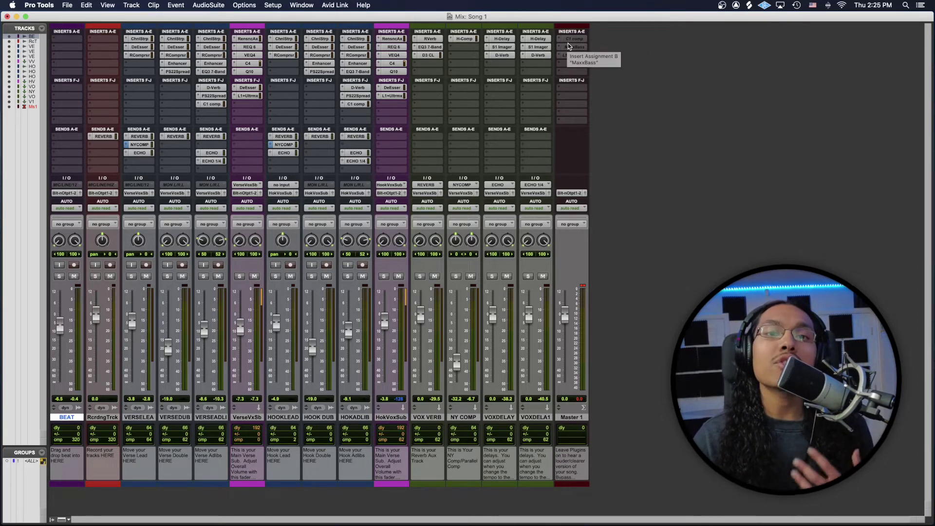
{"action": "key", "text": "super+equal"}
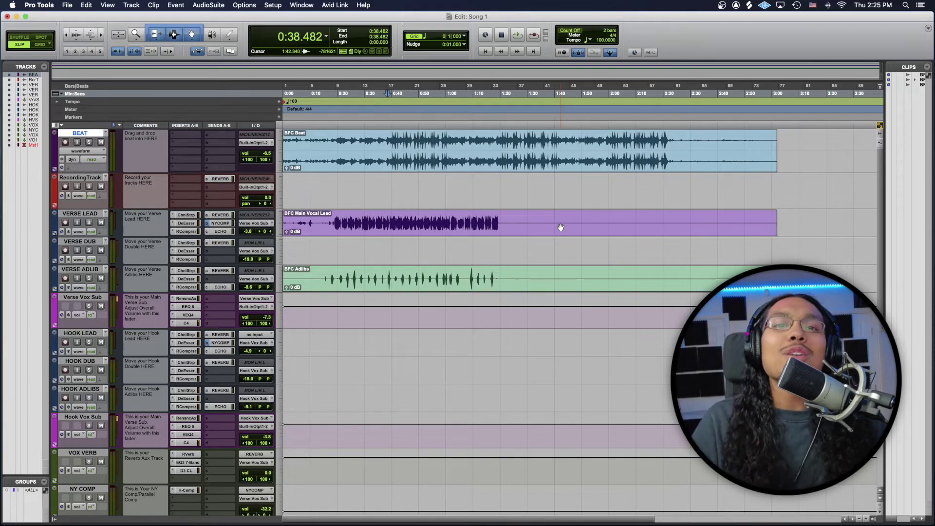